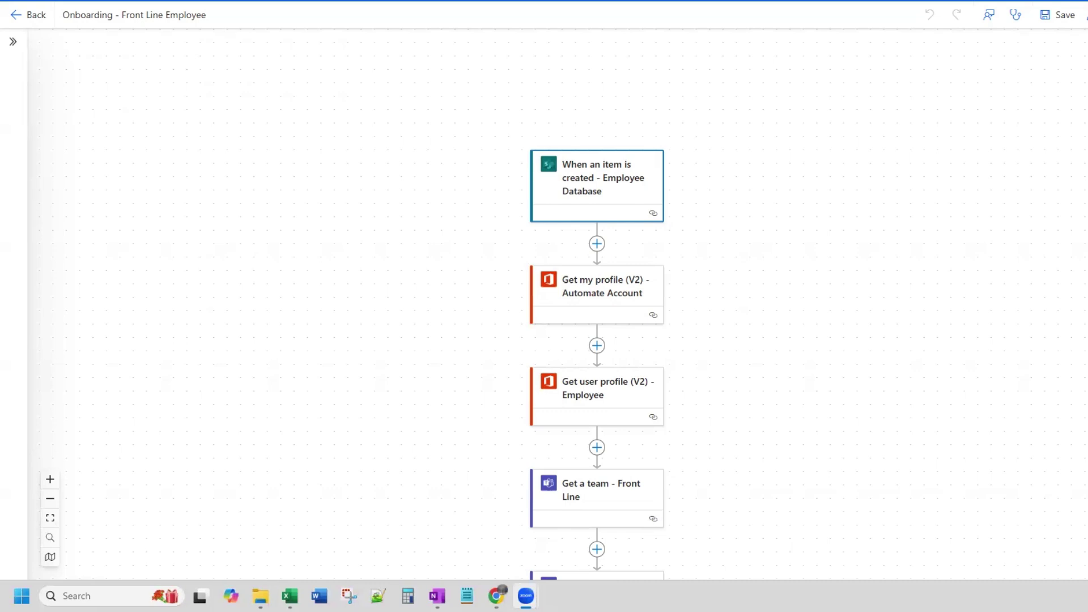
Step: Switch to the SharePoint Employee Database list, open a blank new item form, review its fields down to Attachments, and cancel it
{"action": "key", "text": "alt+Tab"}
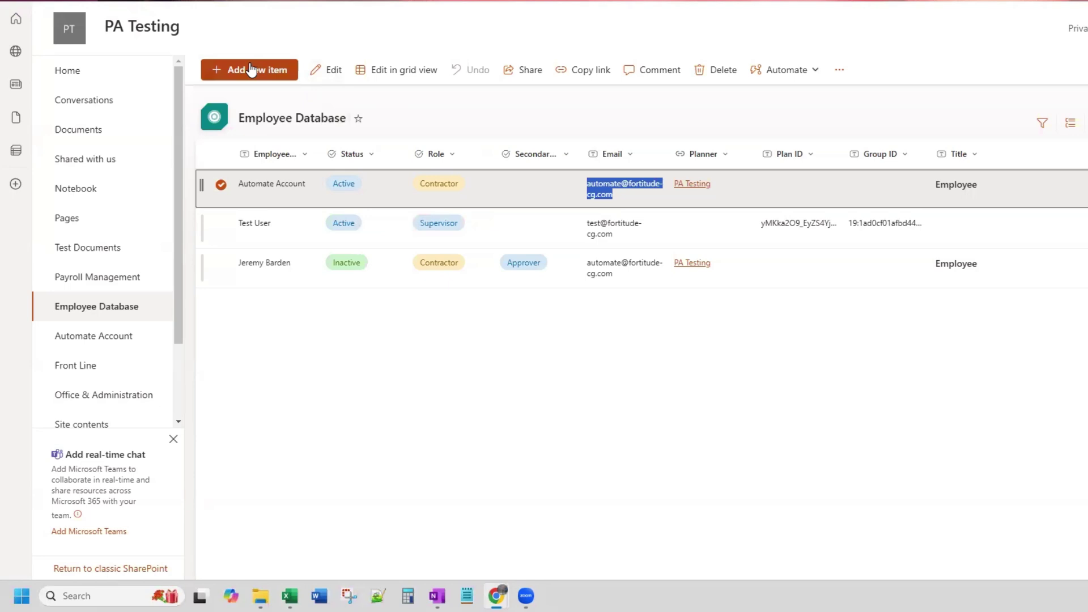
{"action": "left_click", "coordinate": [246, 73]}
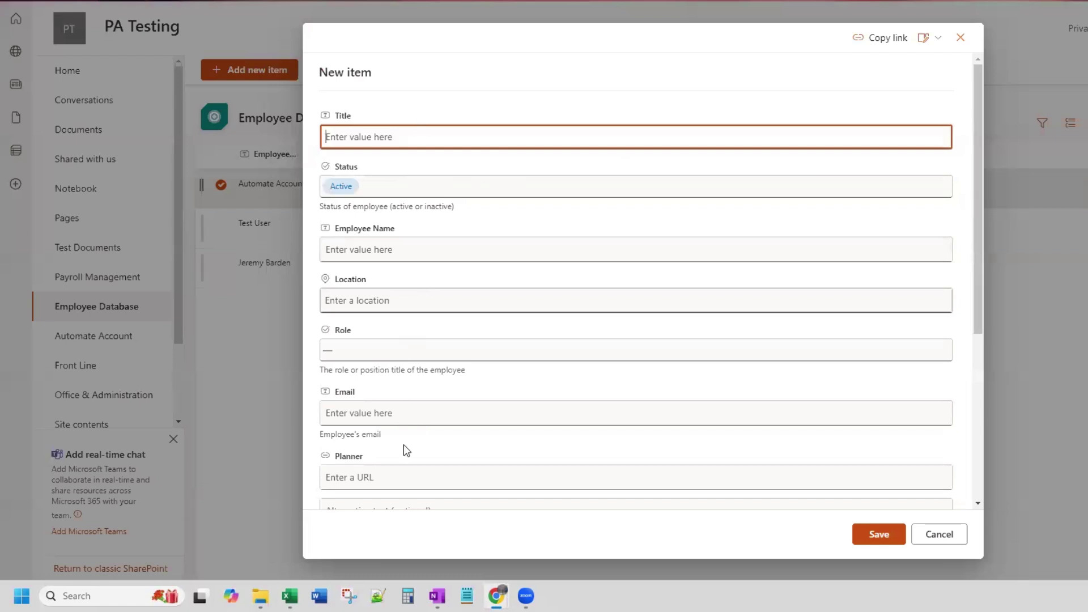
{"action": "scroll", "coordinate": [561, 240], "scroll_direction": "down", "scroll_amount": 3}
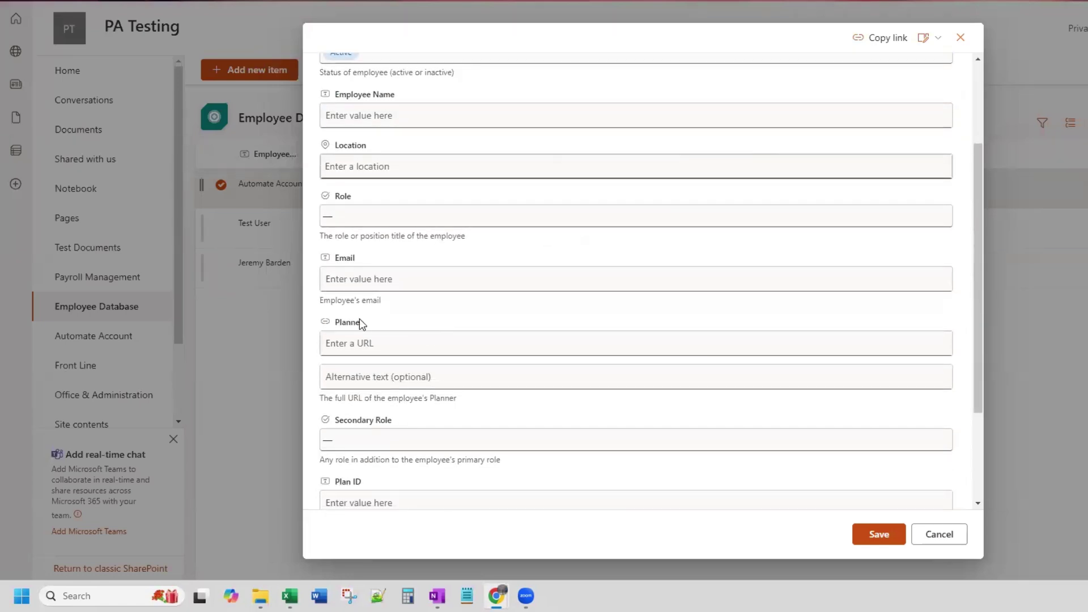
{"action": "scroll", "coordinate": [408, 371], "scroll_direction": "down", "scroll_amount": 3}
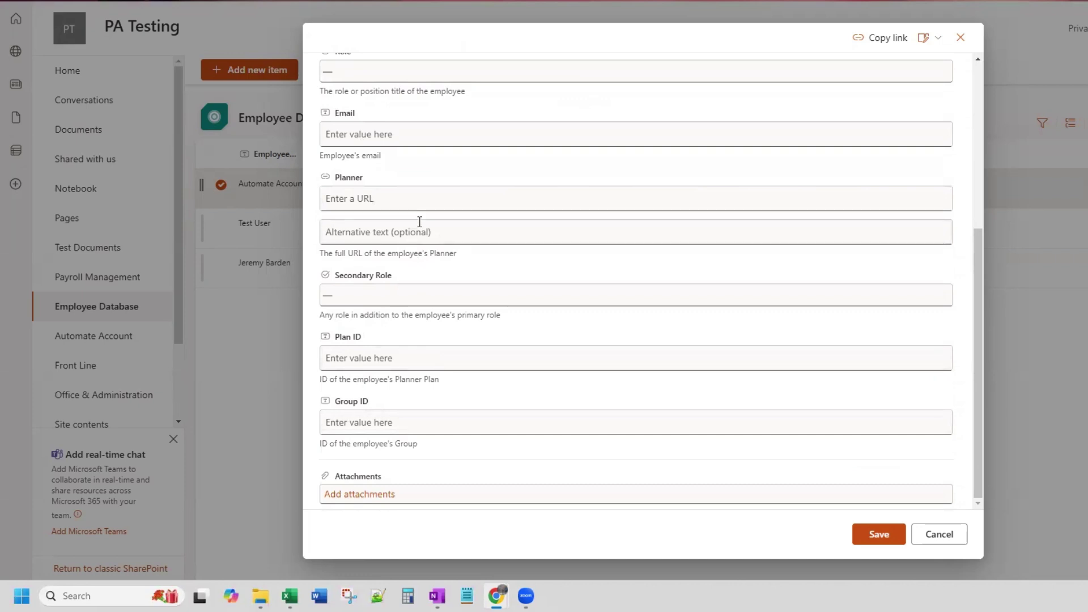
{"action": "scroll", "coordinate": [541, 306], "scroll_direction": "up", "scroll_amount": 3}
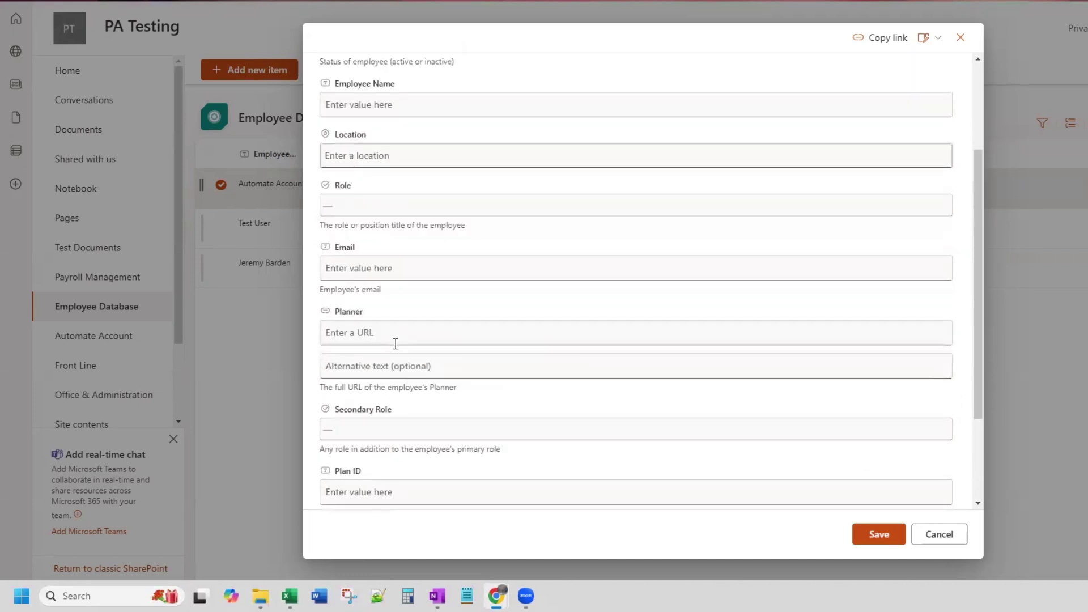
{"action": "scroll", "coordinate": [624, 470], "scroll_direction": "up", "scroll_amount": 2}
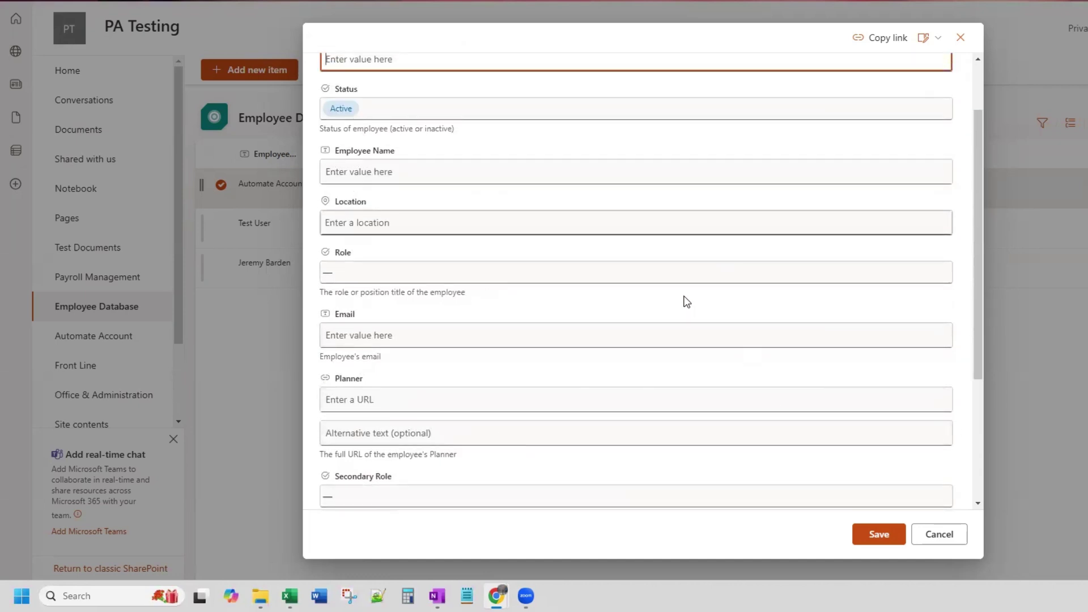
{"action": "scroll", "coordinate": [683, 301], "scroll_direction": "up", "scroll_amount": 2}
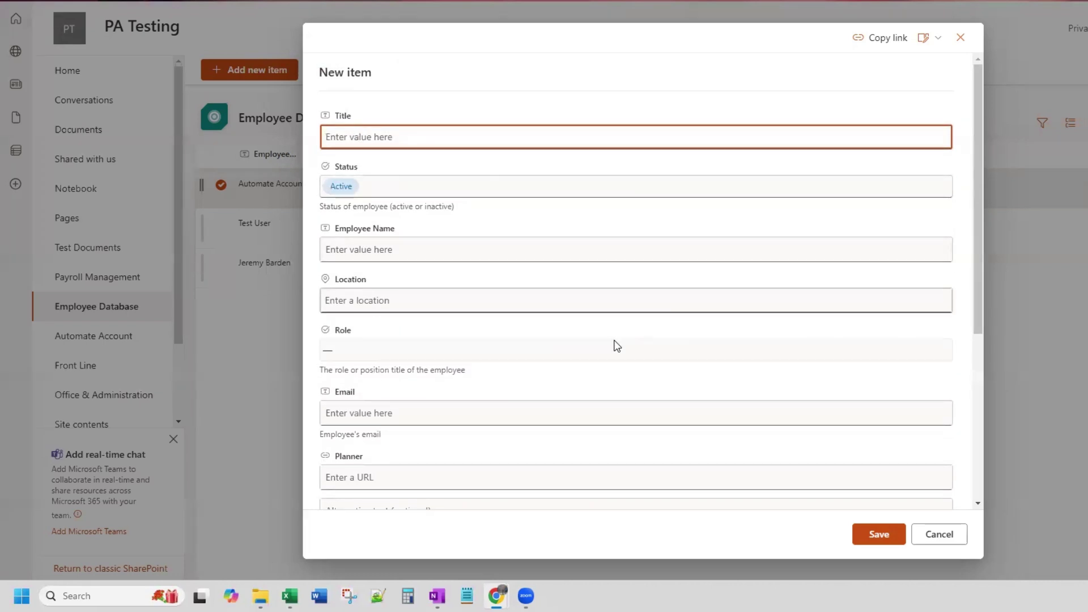
{"action": "left_click", "coordinate": [944, 543]}
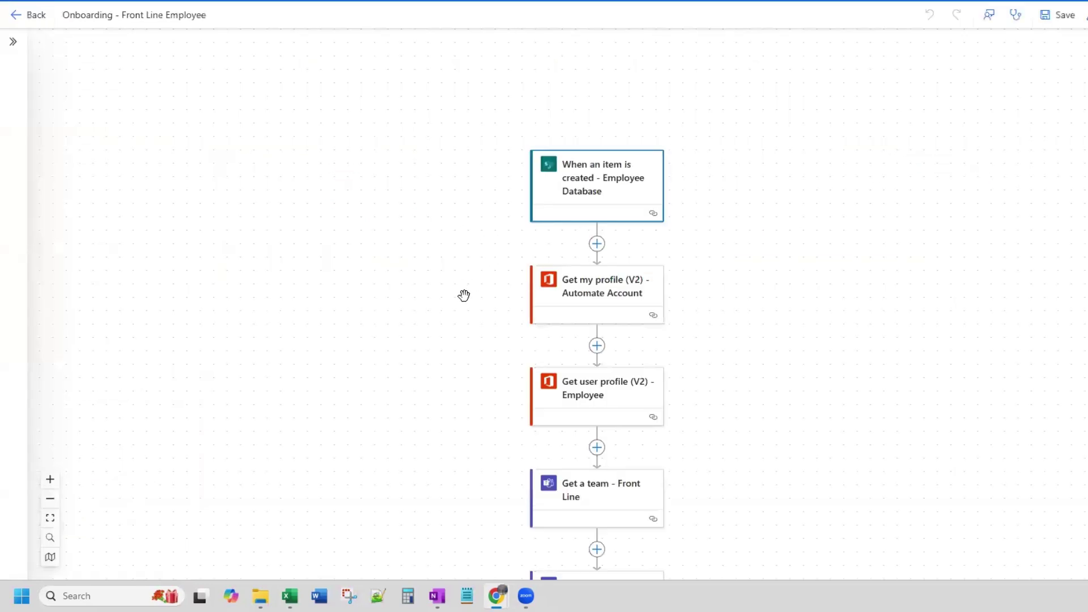
Step: Return to the Onboarding - Front Line Employee flow and open the "Get user profile (V2) - Employee" action to view its parameters
{"action": "scroll", "coordinate": [439, 354], "scroll_direction": "down", "scroll_amount": 3}
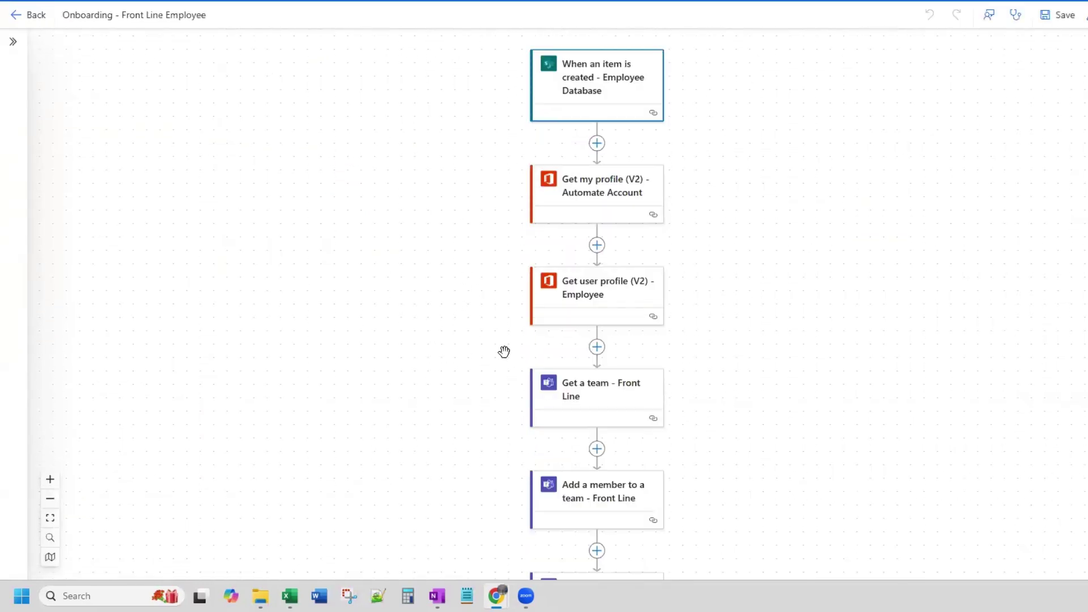
{"action": "scroll", "coordinate": [698, 259], "scroll_direction": "down", "scroll_amount": 1}
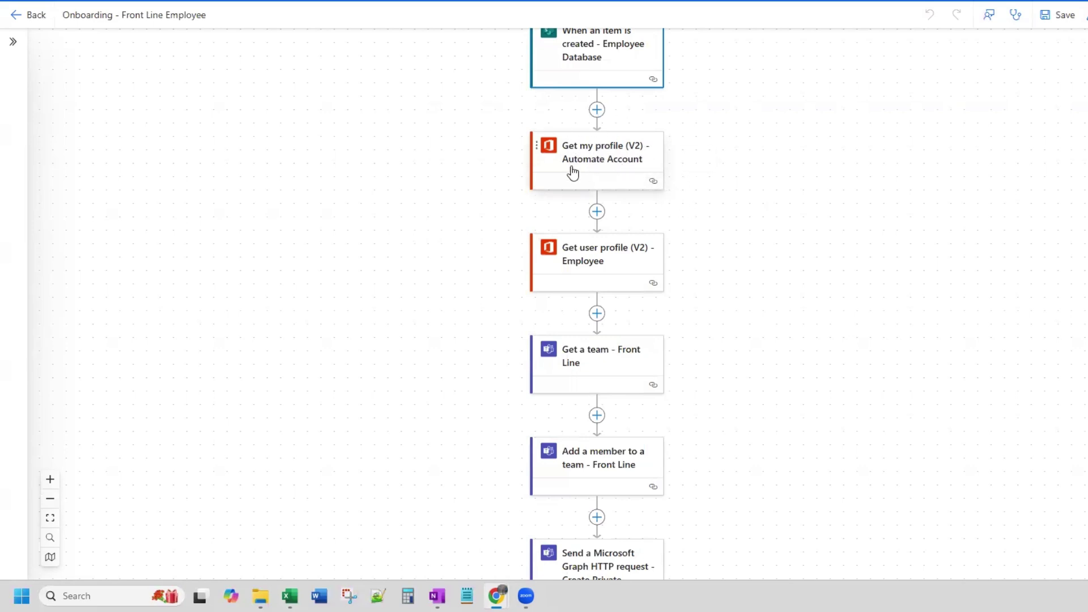
{"action": "left_click", "coordinate": [593, 268]}
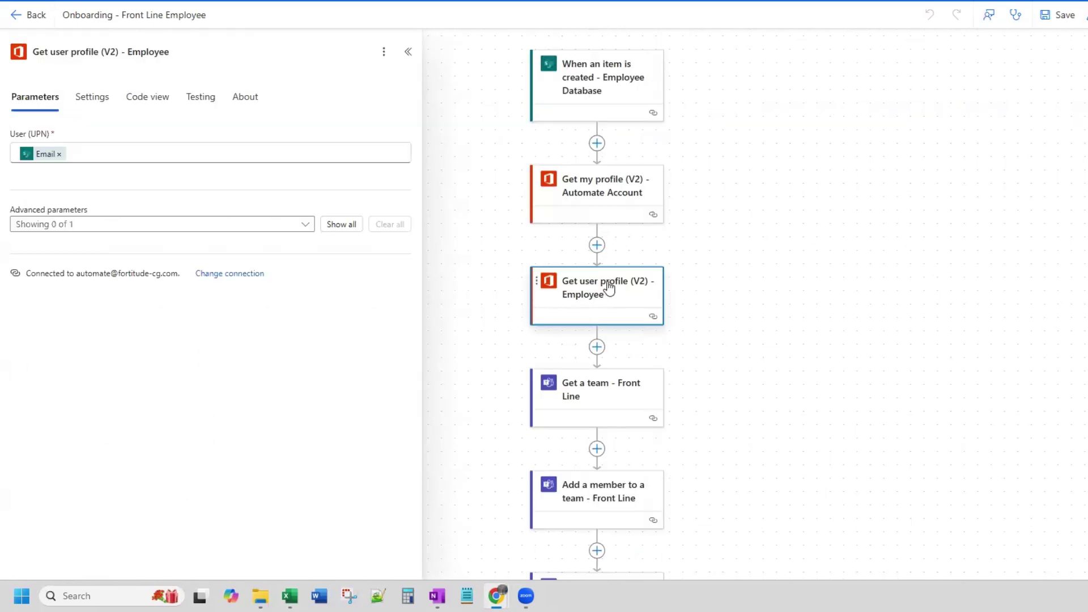
Step: Open the "Send a Microsoft Graph HTTP request - Create Private Channel" action and examine its URI, method and request body alongside the preceding actions
{"action": "scroll", "coordinate": [661, 315], "scroll_direction": "down", "scroll_amount": 3}
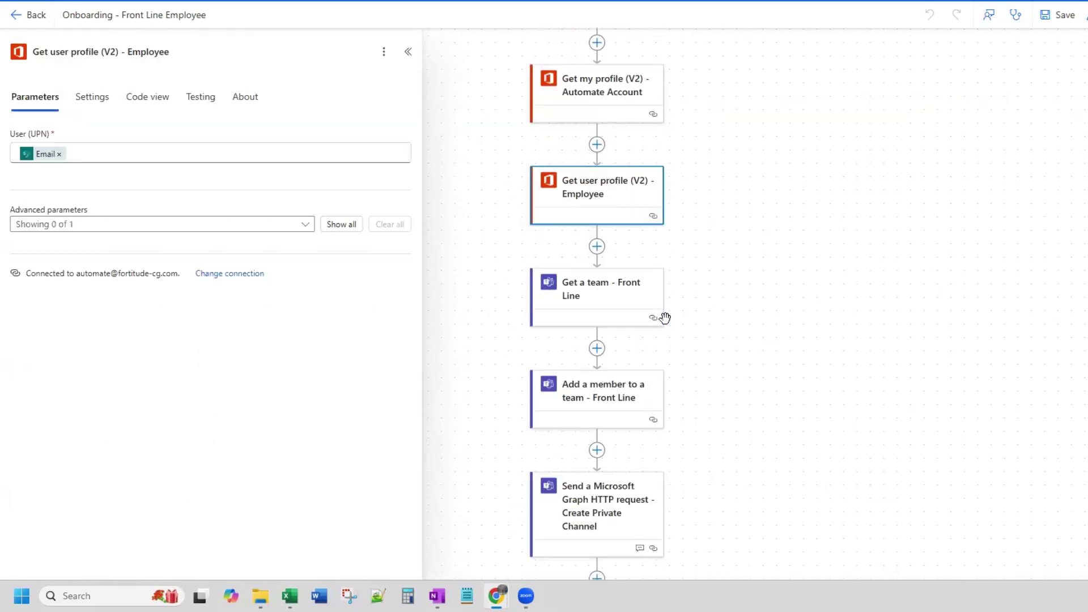
{"action": "scroll", "coordinate": [707, 284], "scroll_direction": "down", "scroll_amount": 1}
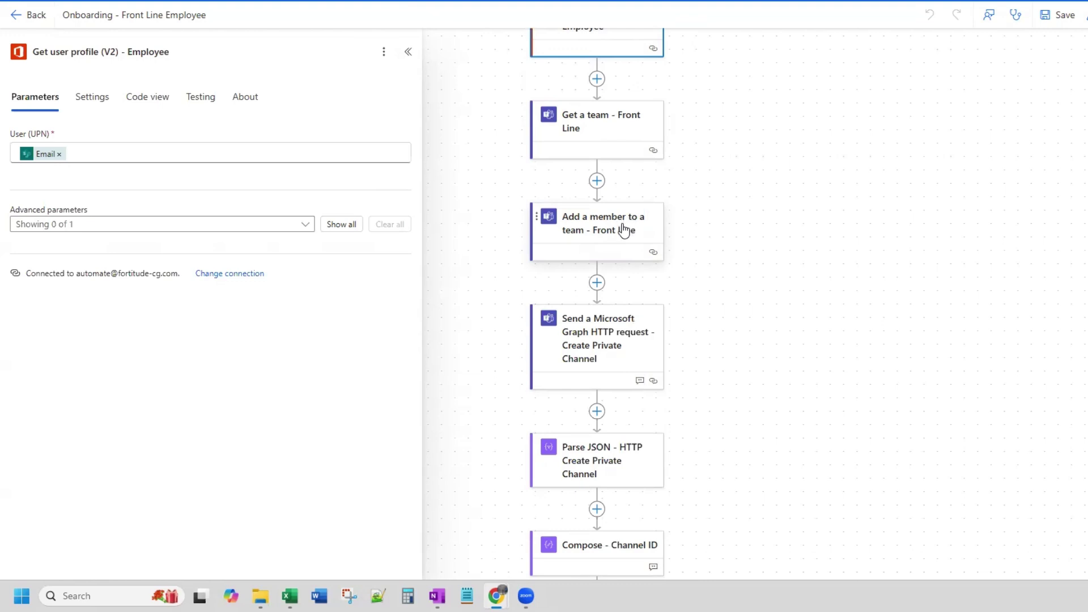
{"action": "left_click", "coordinate": [602, 342]}
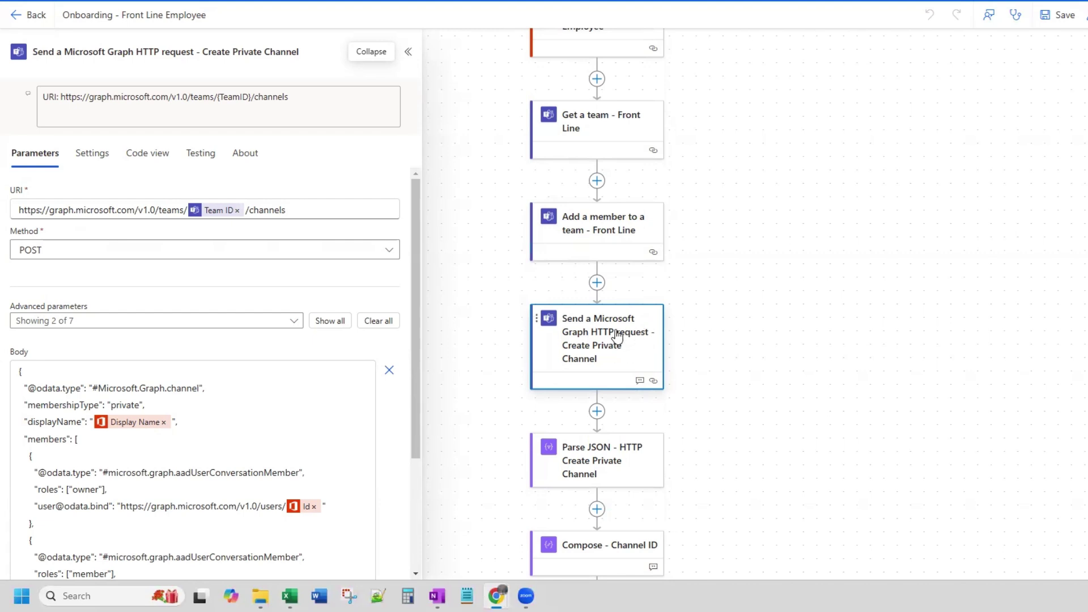
{"action": "scroll", "coordinate": [293, 388], "scroll_direction": "down", "scroll_amount": 2}
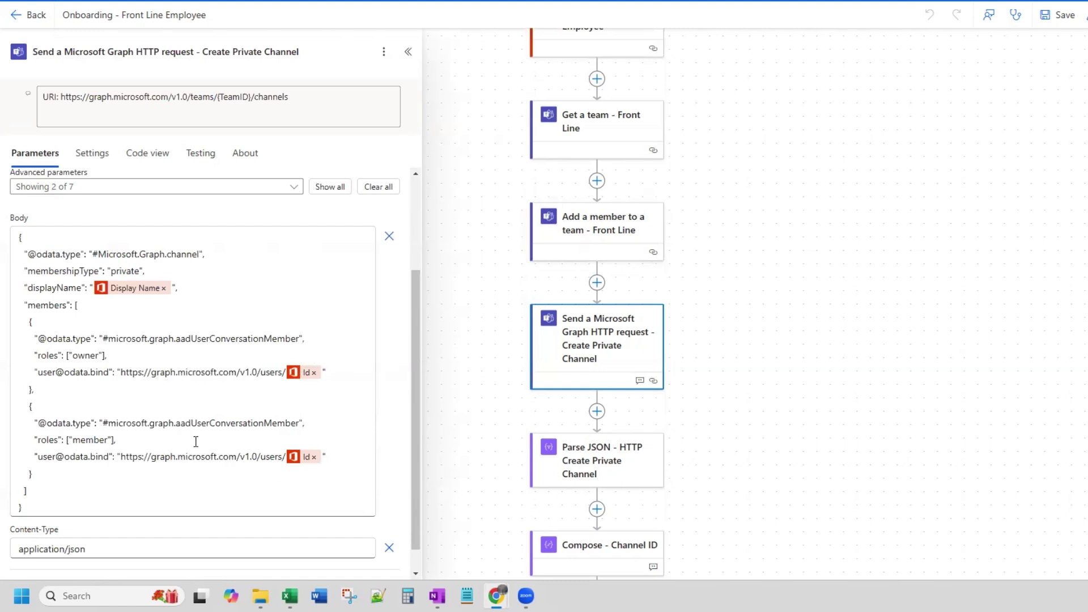
{"action": "mouse_move", "coordinate": [307, 378]}
{"action": "scroll", "coordinate": [498, 364], "scroll_direction": "up", "scroll_amount": 5}
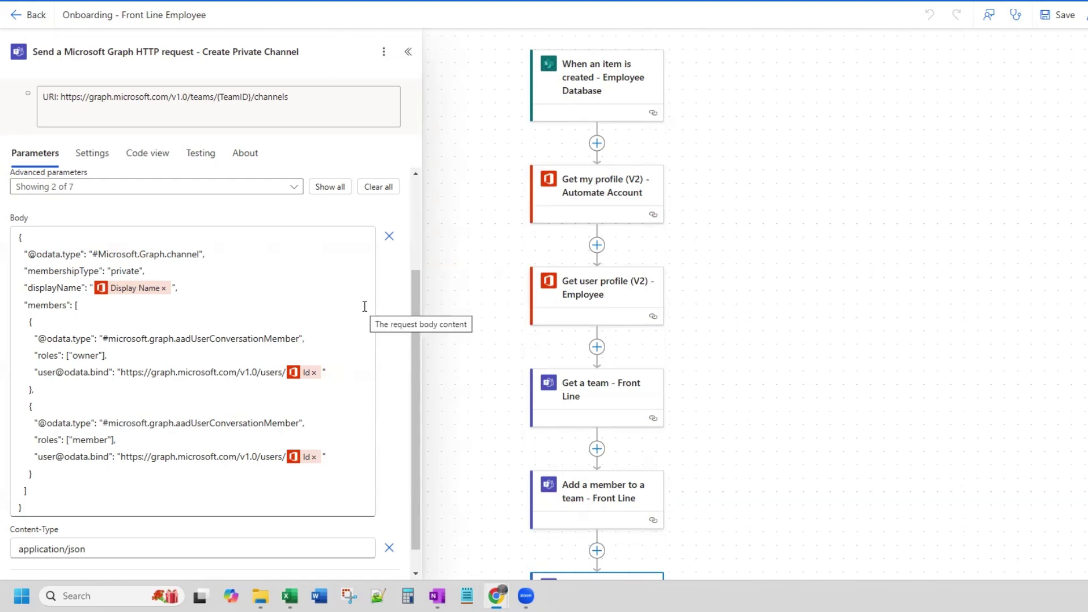
{"action": "scroll", "coordinate": [505, 340], "scroll_direction": "down", "scroll_amount": 6}
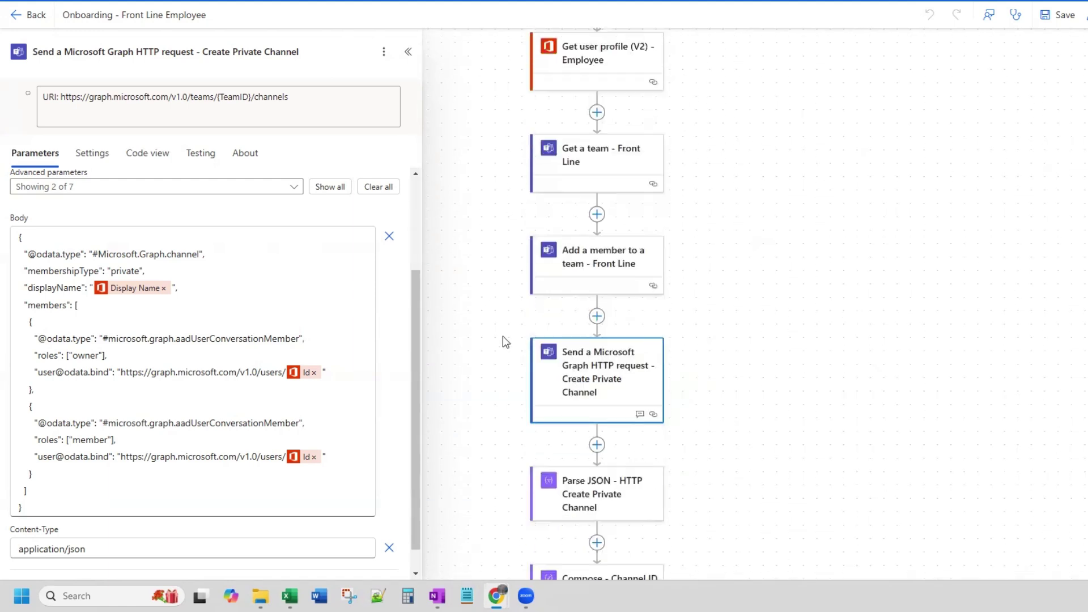
Step: Look over the actions following the Create Private Channel request, briefly expanding and collapsing the Get Team Owners scope
{"action": "scroll", "coordinate": [629, 216], "scroll_direction": "down", "scroll_amount": 3}
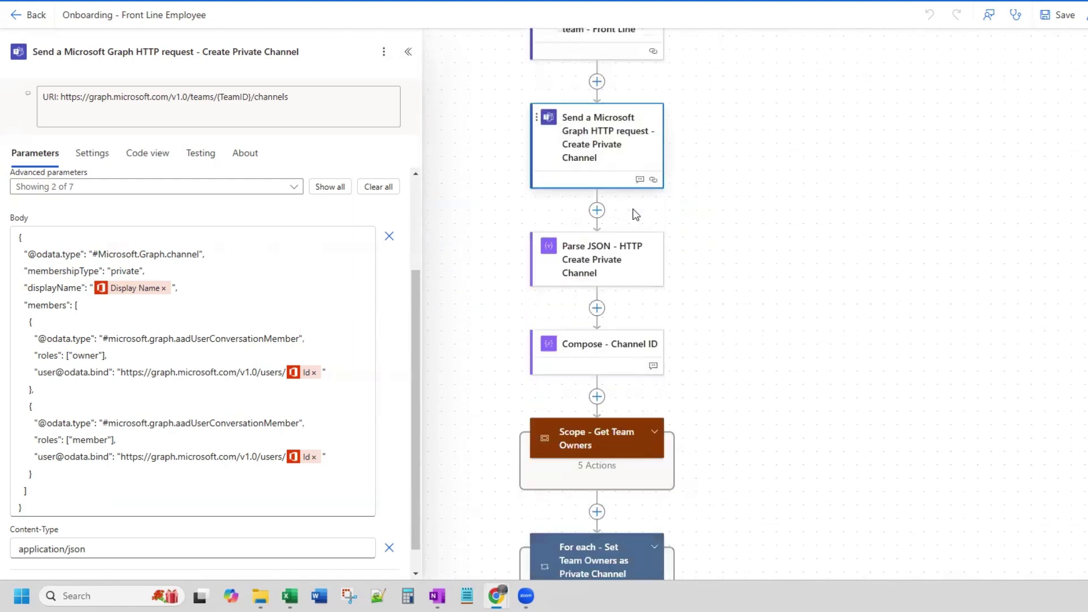
{"action": "scroll", "coordinate": [652, 221], "scroll_direction": "down", "scroll_amount": 2}
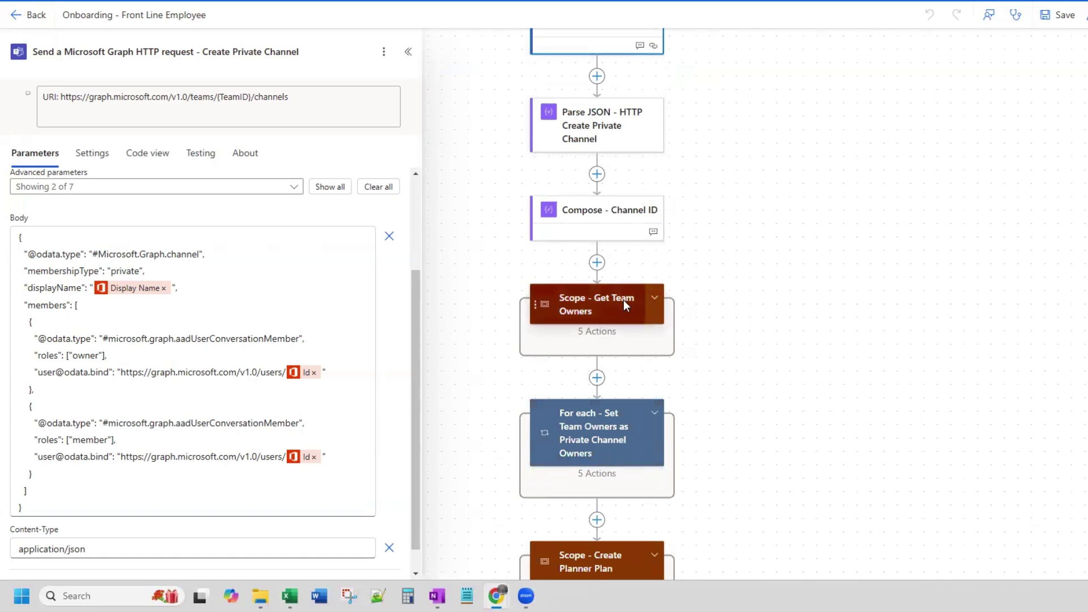
{"action": "left_click", "coordinate": [654, 298]}
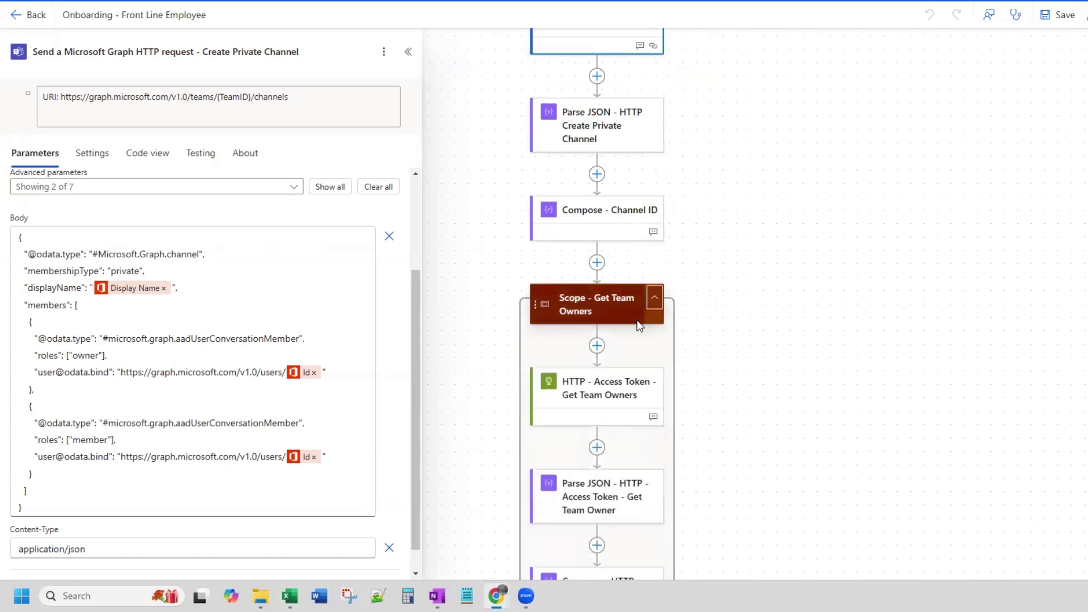
{"action": "left_click", "coordinate": [654, 299]}
{"action": "scroll", "coordinate": [684, 350], "scroll_direction": "down", "scroll_amount": 1}
{"action": "scroll", "coordinate": [684, 351], "scroll_direction": "down", "scroll_amount": 1}
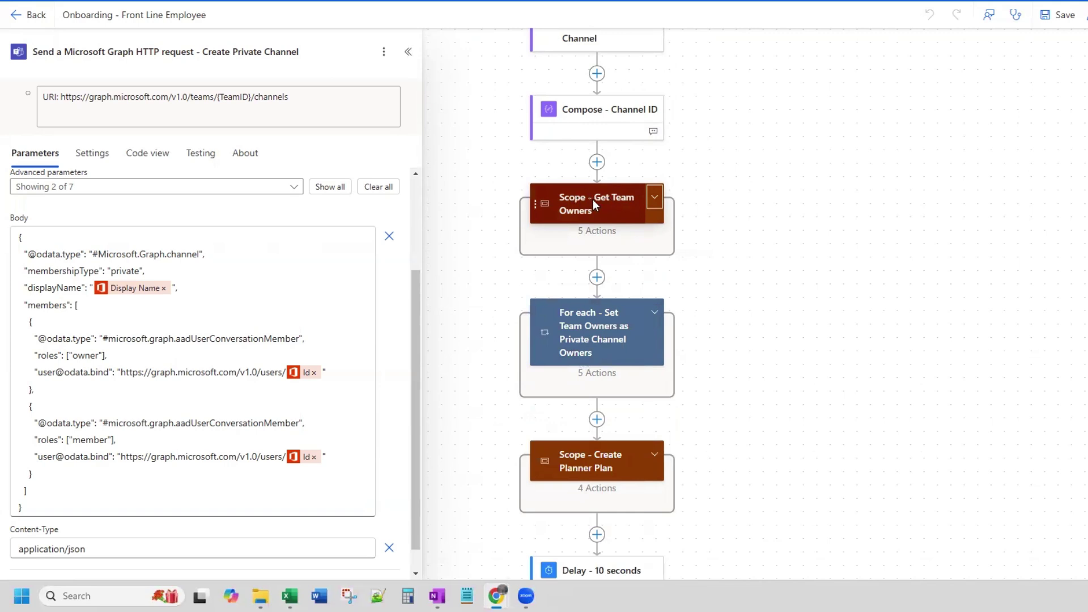
Step: Expand the Get Team Owners scope, examine its access token, parsing and HTTP actions, and collapse it again
{"action": "left_click", "coordinate": [655, 196]}
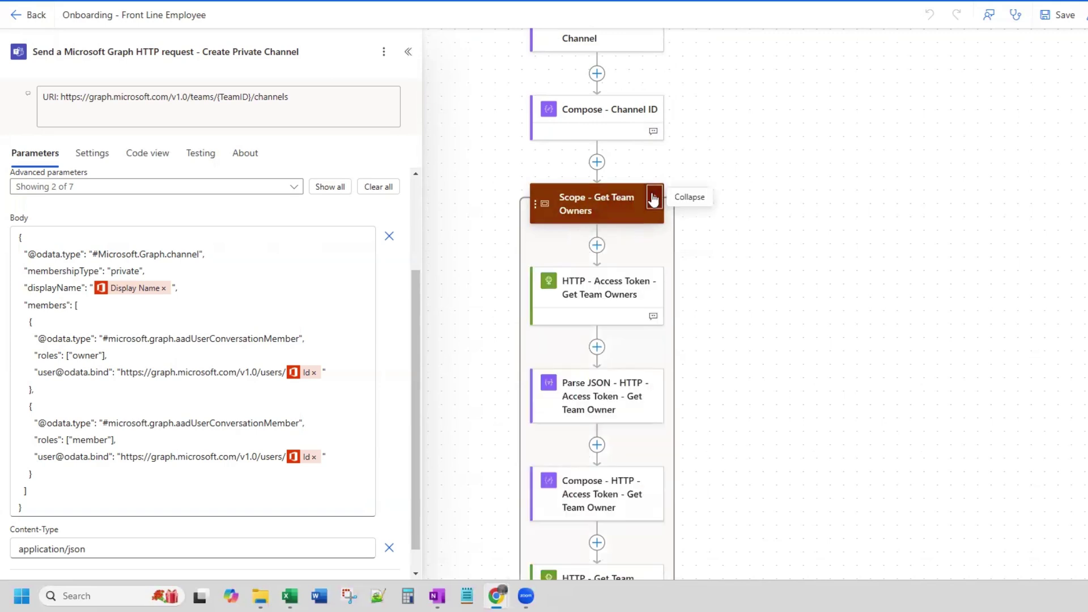
{"action": "scroll", "coordinate": [654, 282], "scroll_direction": "down", "scroll_amount": 1}
{"action": "scroll", "coordinate": [655, 280], "scroll_direction": "down", "scroll_amount": 1}
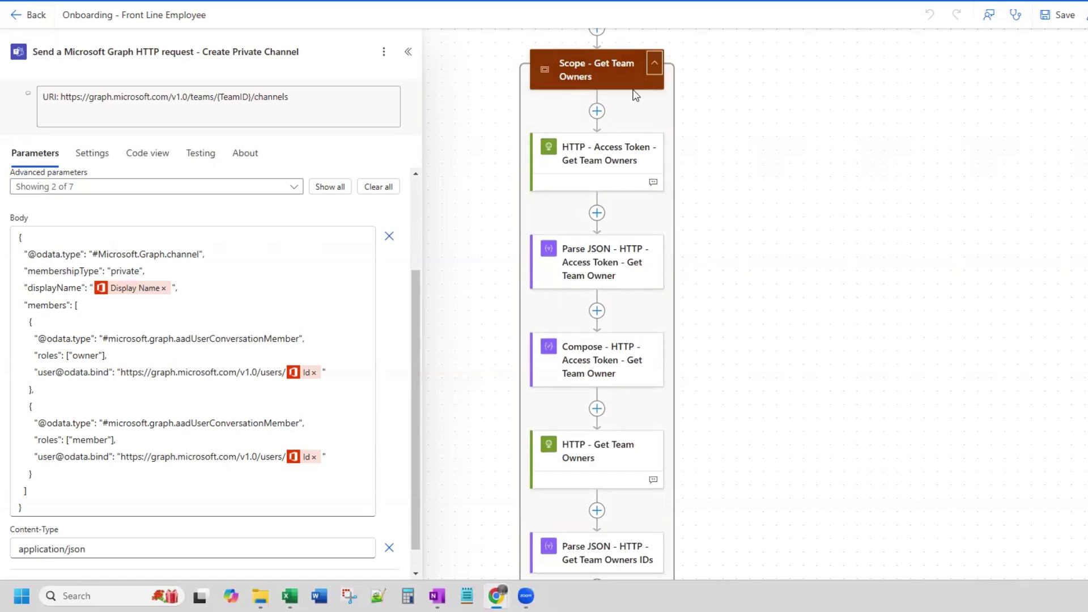
{"action": "scroll", "coordinate": [616, 174], "scroll_direction": "down", "scroll_amount": 1}
{"action": "scroll", "coordinate": [621, 159], "scroll_direction": "up", "scroll_amount": 1}
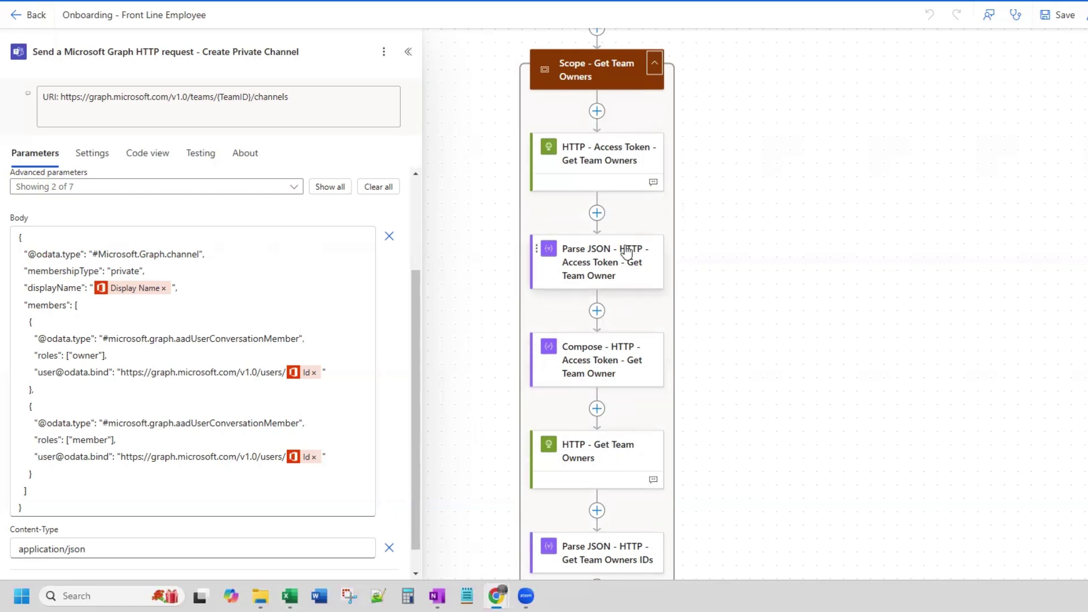
{"action": "scroll", "coordinate": [624, 373], "scroll_direction": "down", "scroll_amount": 2}
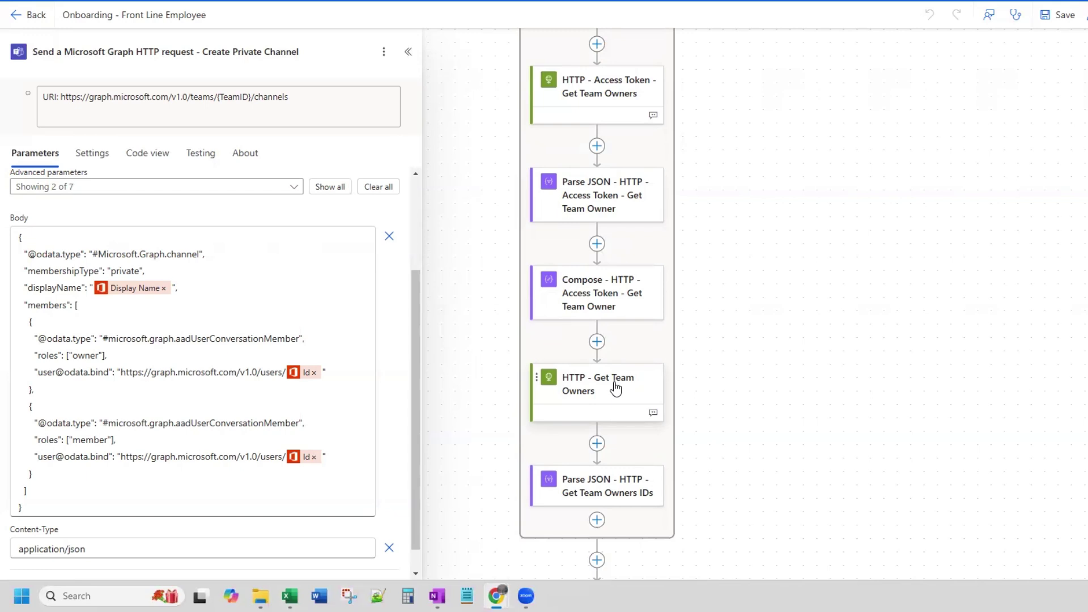
{"action": "scroll", "coordinate": [616, 389], "scroll_direction": "up", "scroll_amount": 2}
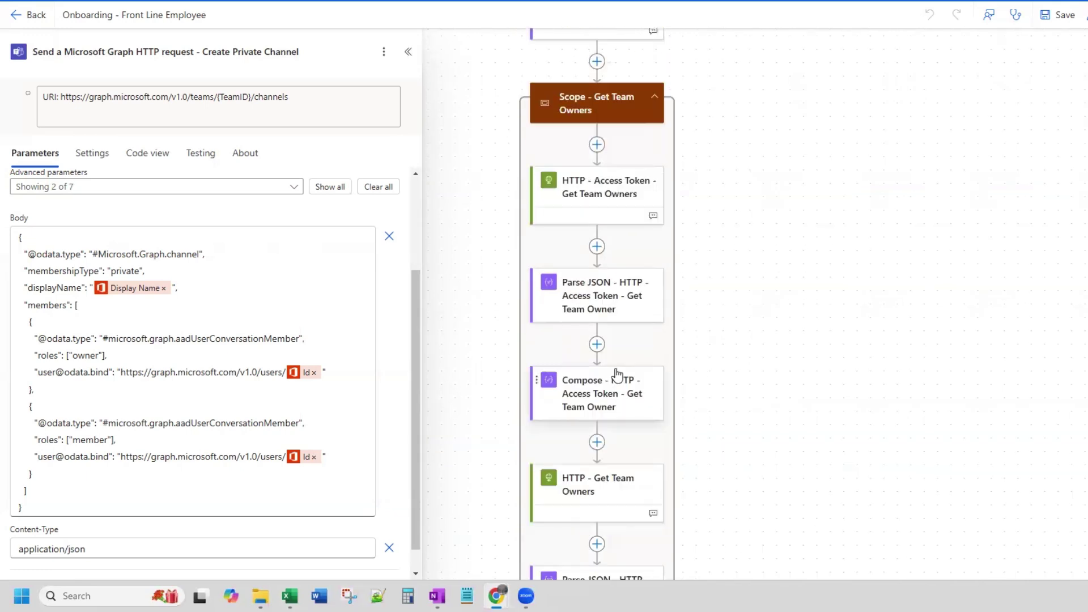
{"action": "left_click", "coordinate": [656, 67]}
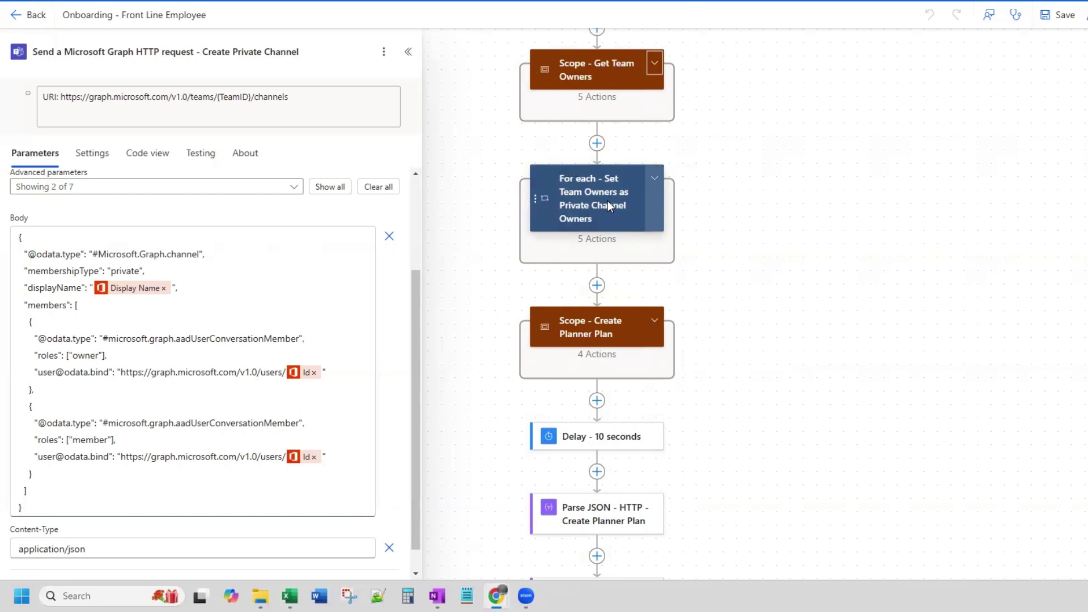
Step: Expand the "For each - Set Team Owners as Private Channel Owners" loop, examine the actions inside it, and collapse it
{"action": "left_click", "coordinate": [656, 180]}
{"action": "scroll", "coordinate": [656, 322], "scroll_direction": "down", "scroll_amount": 2}
{"action": "scroll", "coordinate": [655, 321], "scroll_direction": "down", "scroll_amount": 3}
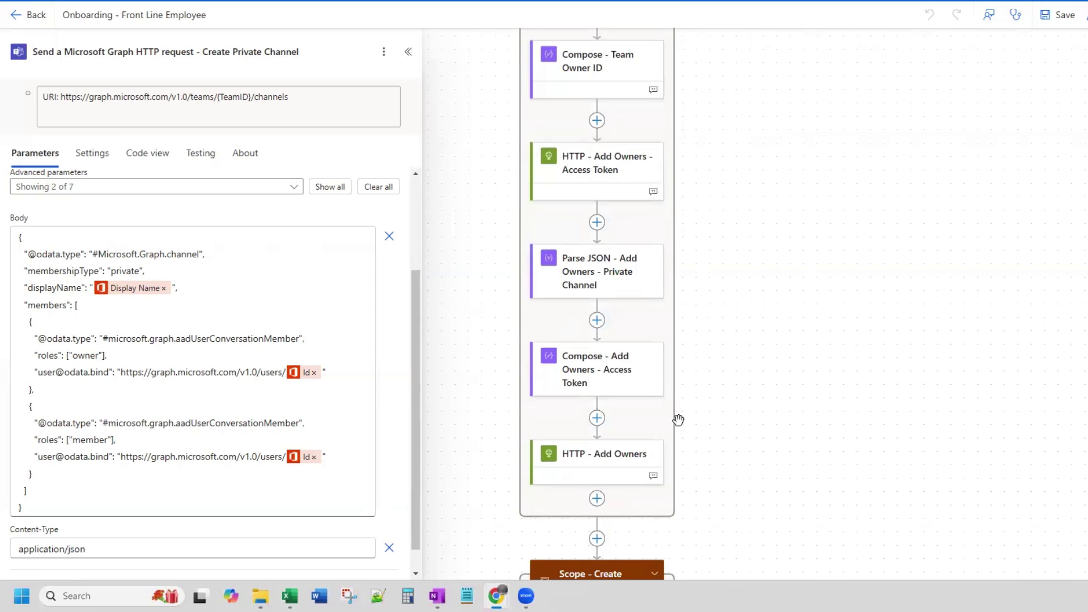
{"action": "scroll", "coordinate": [678, 420], "scroll_direction": "down", "scroll_amount": 2}
{"action": "scroll", "coordinate": [678, 420], "scroll_direction": "up", "scroll_amount": 5}
{"action": "scroll", "coordinate": [675, 367], "scroll_direction": "down", "scroll_amount": 1}
{"action": "scroll", "coordinate": [674, 367], "scroll_direction": "up", "scroll_amount": 3}
{"action": "scroll", "coordinate": [623, 284], "scroll_direction": "down", "scroll_amount": 3}
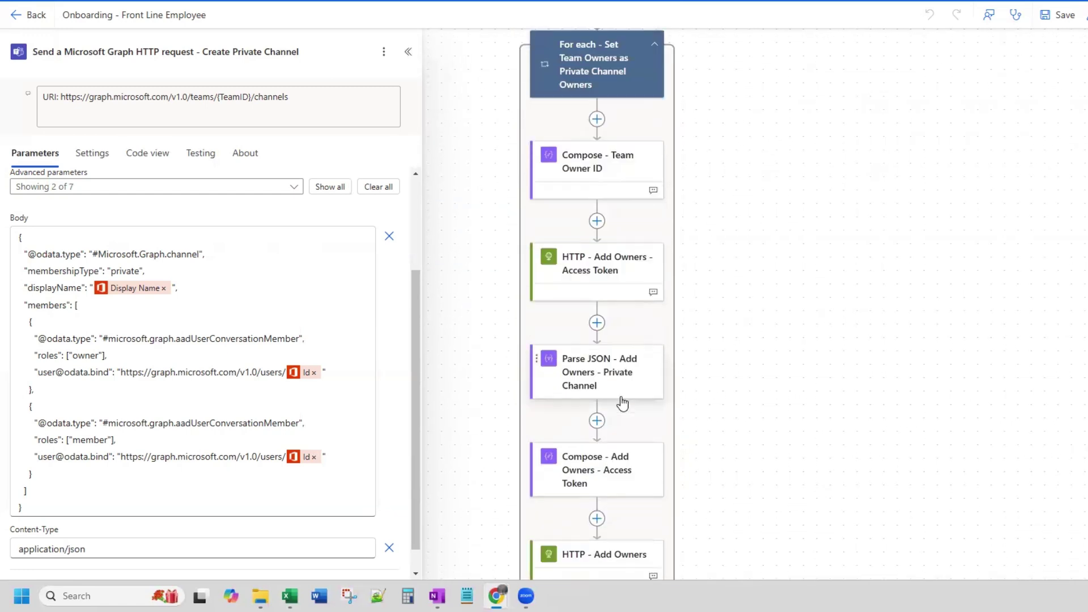
{"action": "scroll", "coordinate": [688, 99], "scroll_direction": "up", "scroll_amount": 2}
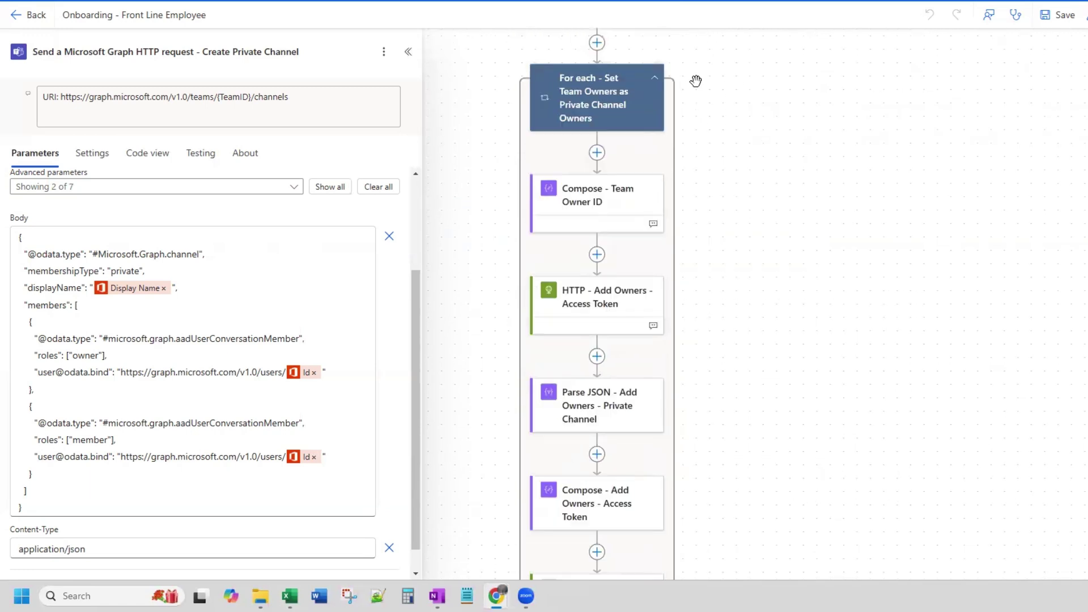
{"action": "left_click", "coordinate": [656, 84]}
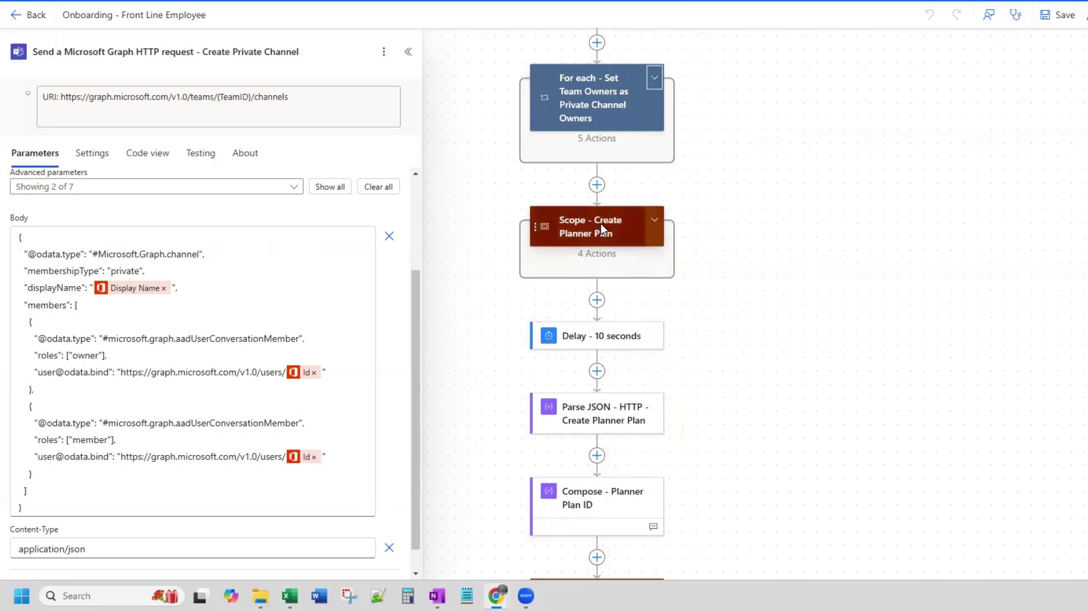
Step: Expand the Create Planner Plan scope and examine its actions through to the HTTP request that creates the plan
{"action": "left_click", "coordinate": [655, 221]}
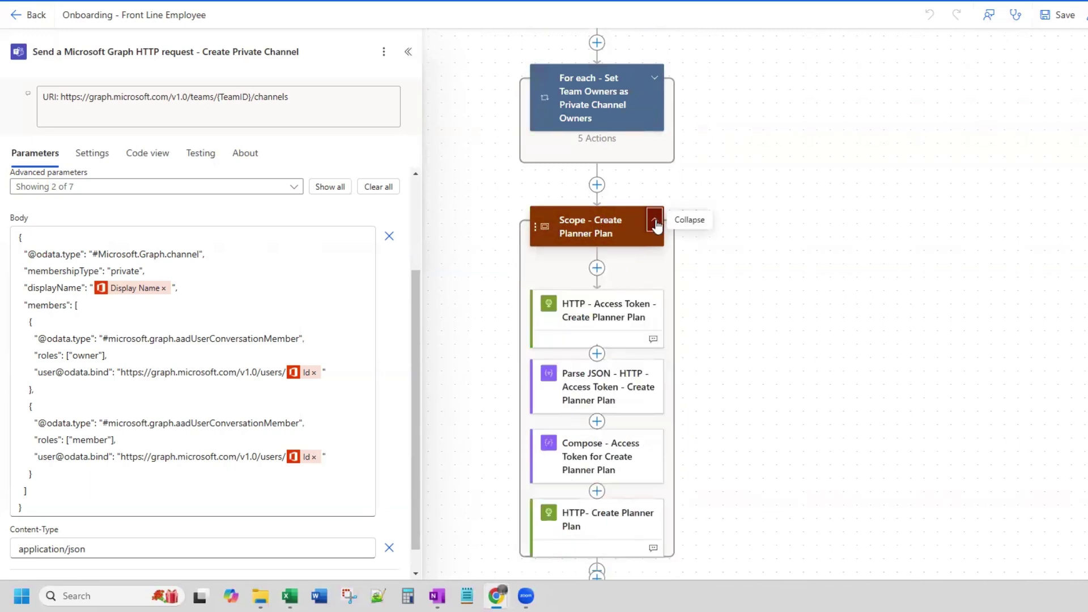
{"action": "scroll", "coordinate": [706, 349], "scroll_direction": "down", "scroll_amount": 1}
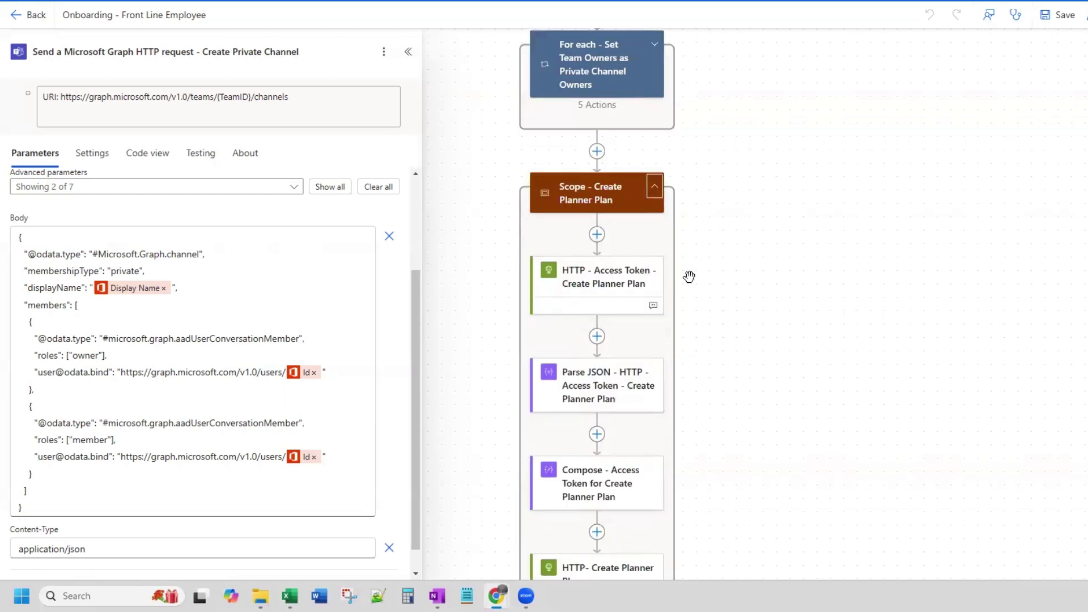
{"action": "scroll", "coordinate": [690, 279], "scroll_direction": "down", "scroll_amount": 1}
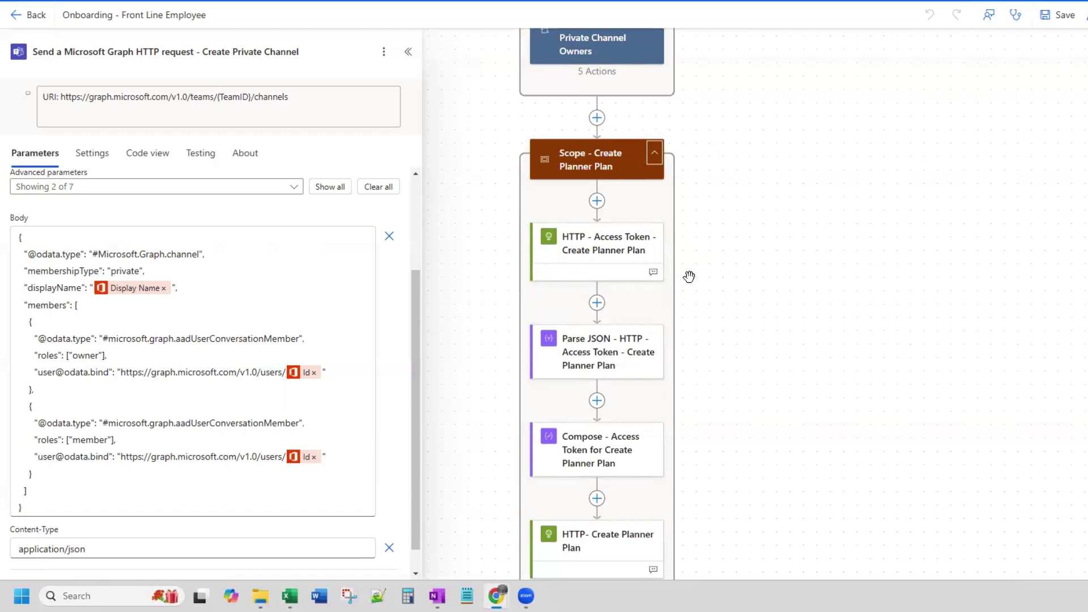
{"action": "scroll", "coordinate": [693, 295], "scroll_direction": "down", "scroll_amount": 1}
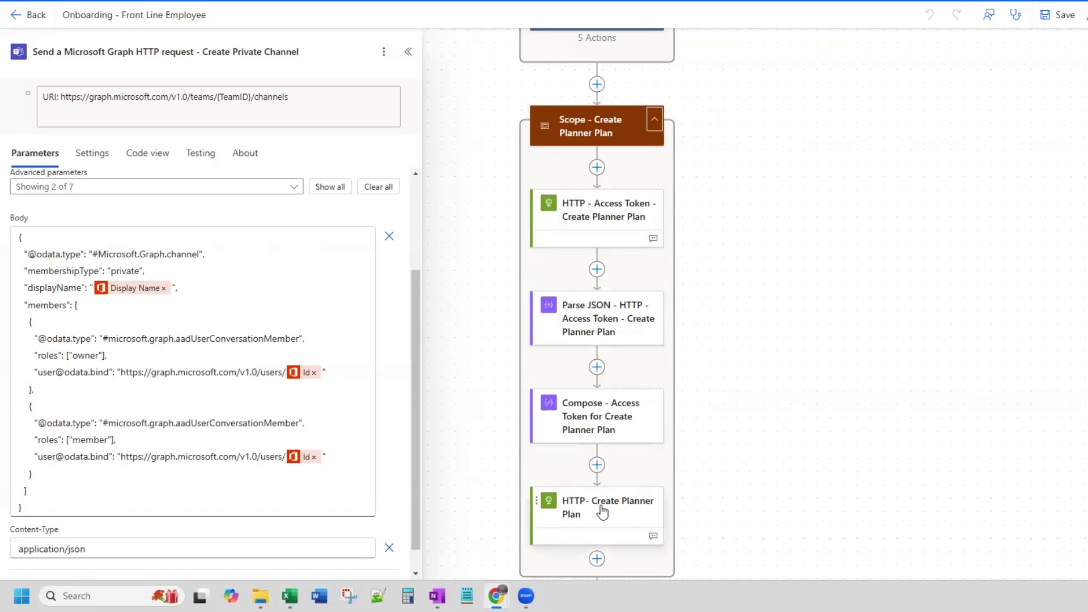
Step: Collapse the Create Planner Plan scope and look over the delay, Parse JSON and Planner Plan ID actions that follow it
{"action": "left_click", "coordinate": [655, 122]}
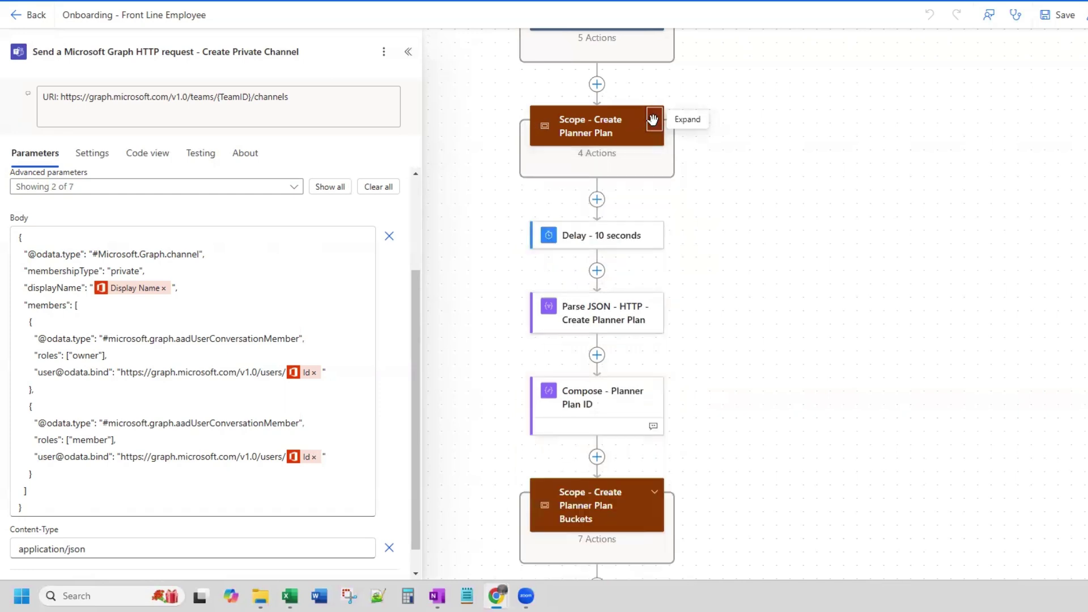
{"action": "scroll", "coordinate": [692, 290], "scroll_direction": "down", "scroll_amount": 2}
{"action": "scroll", "coordinate": [692, 283], "scroll_direction": "down", "scroll_amount": 1}
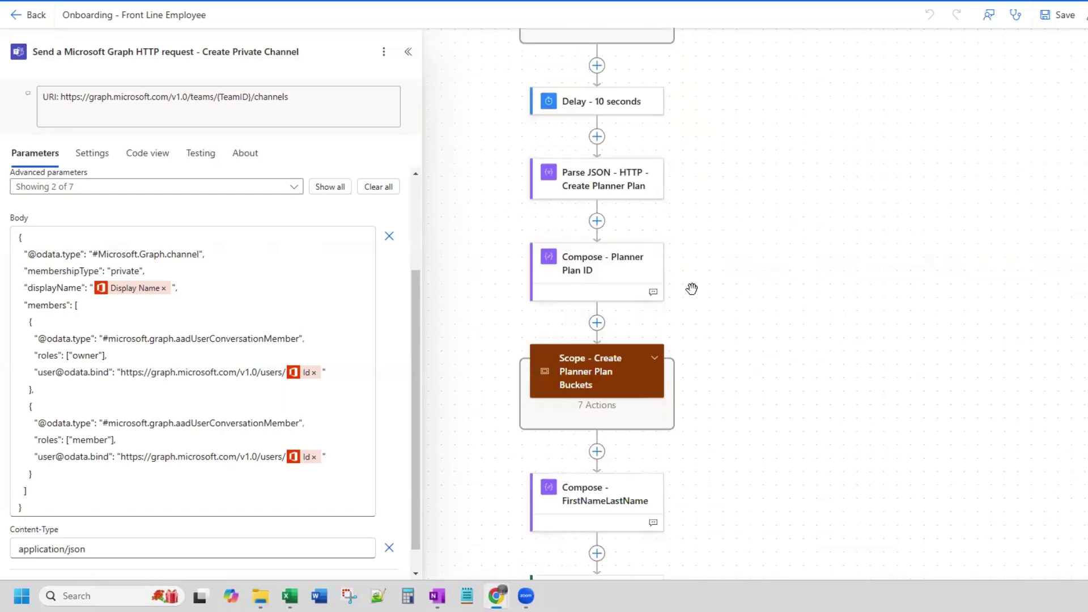
{"action": "scroll", "coordinate": [701, 270], "scroll_direction": "down", "scroll_amount": 1}
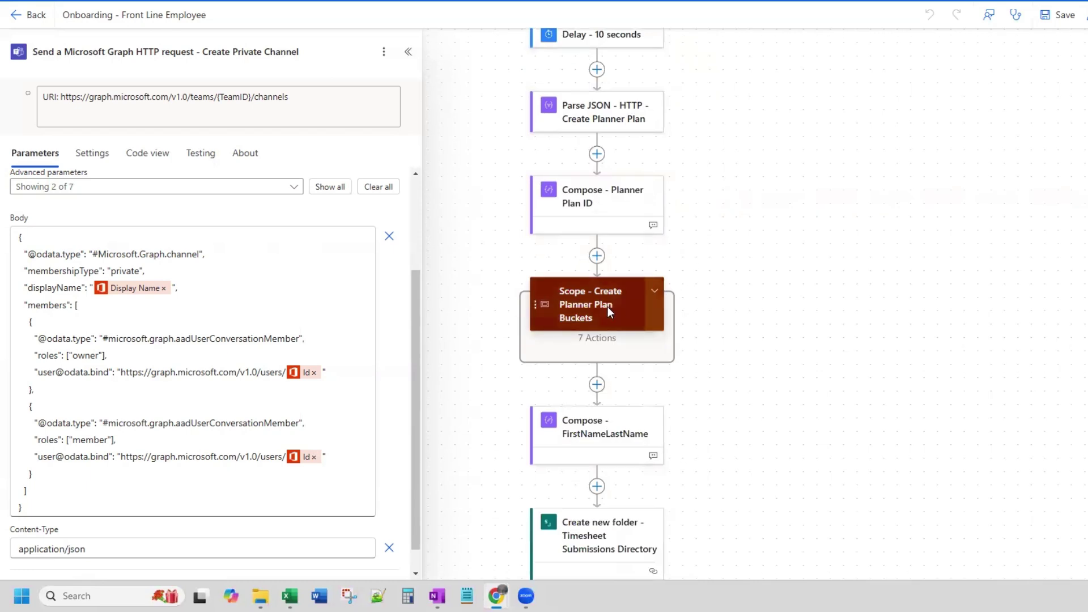
Step: Expand the Create Planner Plan Buckets scope, examine its bucket actions from Daily Report to Miscellaneous, and collapse it
{"action": "left_click", "coordinate": [655, 293]}
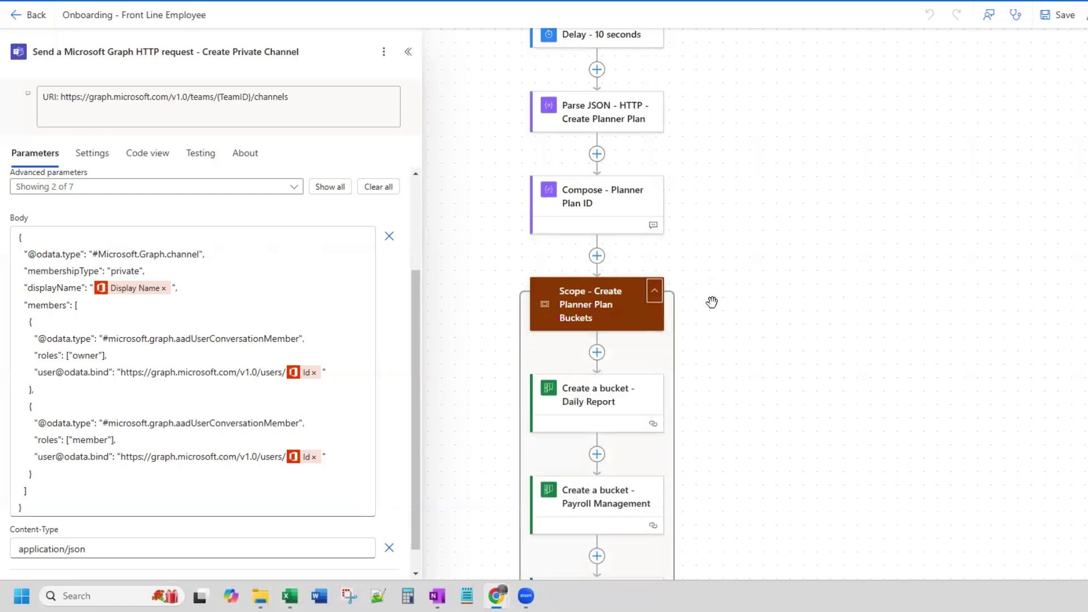
{"action": "scroll", "coordinate": [656, 318], "scroll_direction": "down", "scroll_amount": 2}
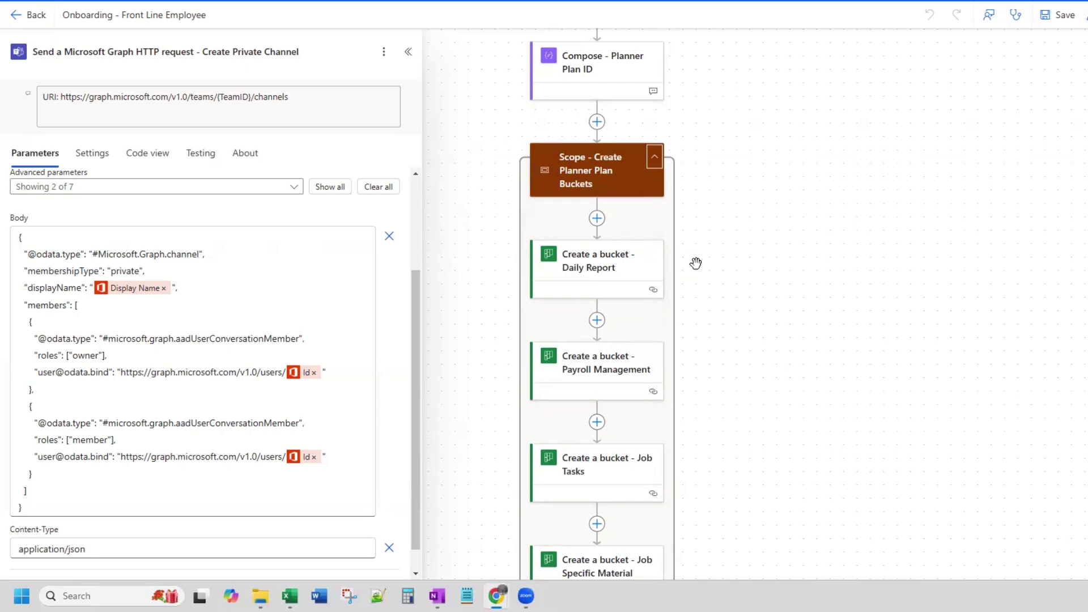
{"action": "scroll", "coordinate": [696, 263], "scroll_direction": "down", "scroll_amount": 6}
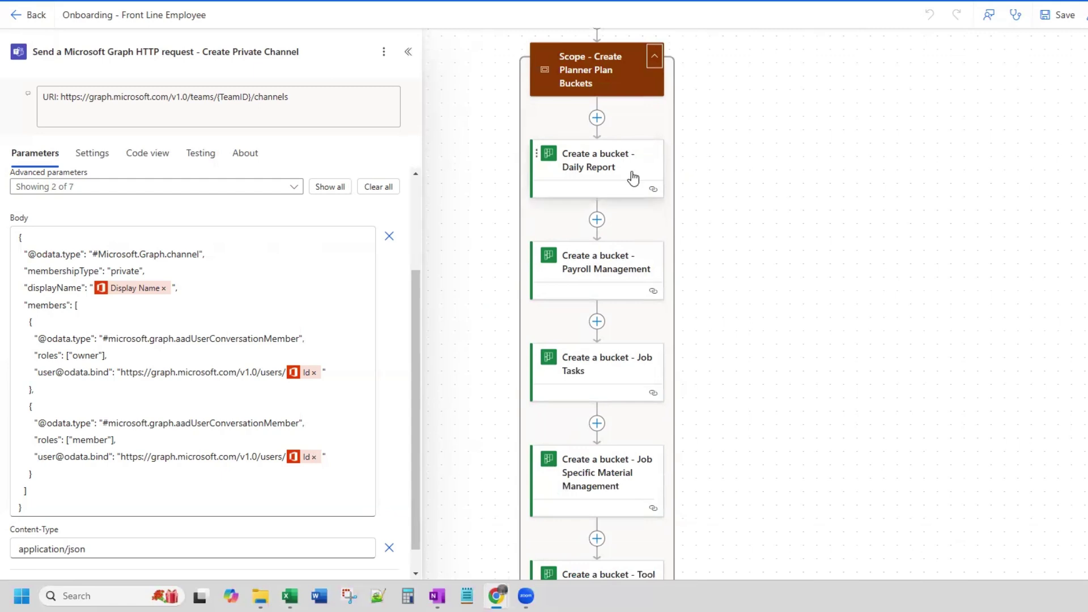
{"action": "scroll", "coordinate": [622, 174], "scroll_direction": "down", "scroll_amount": 2}
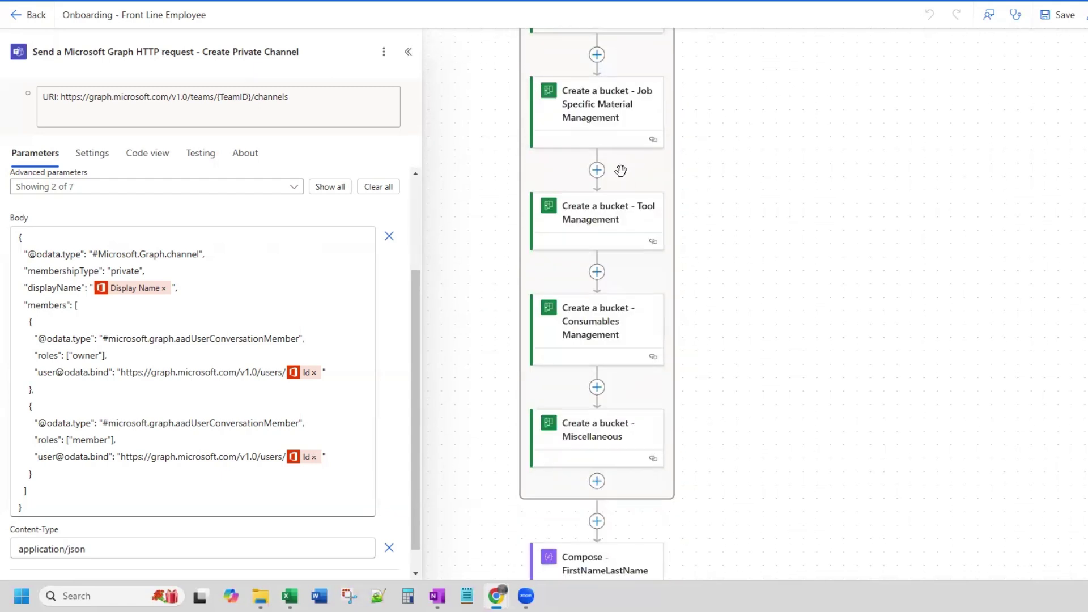
{"action": "scroll", "coordinate": [621, 171], "scroll_direction": "up", "scroll_amount": 8}
{"action": "left_click", "coordinate": [656, 226]}
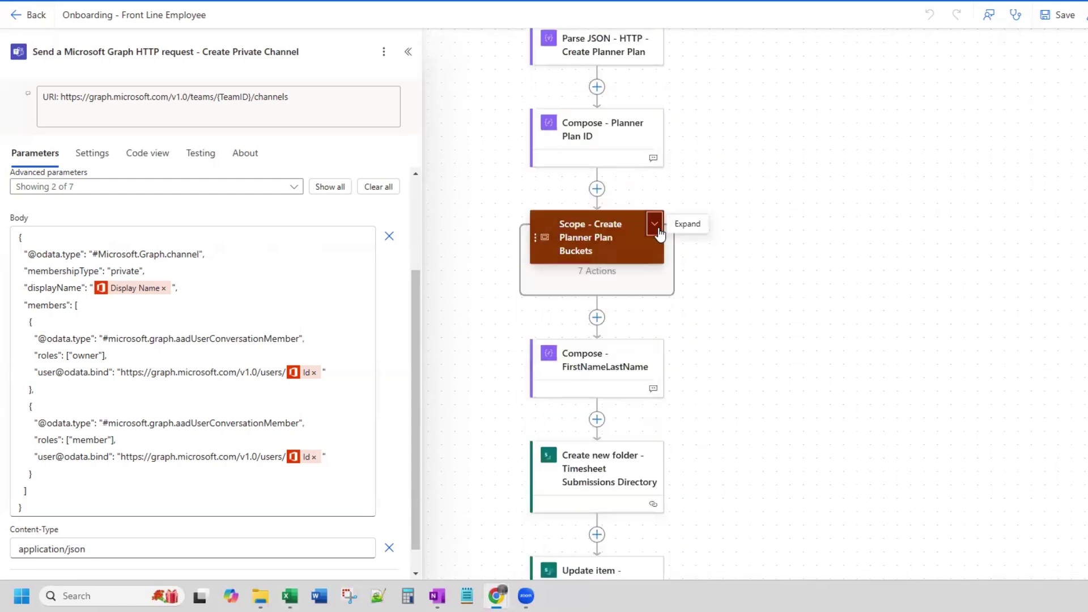
Step: Examine the parameters of the Timesheet Submissions Directory folder action and the Employee Database update action, including Status Value, Plan ID and Group ID
{"action": "scroll", "coordinate": [685, 308], "scroll_direction": "down", "scroll_amount": 2}
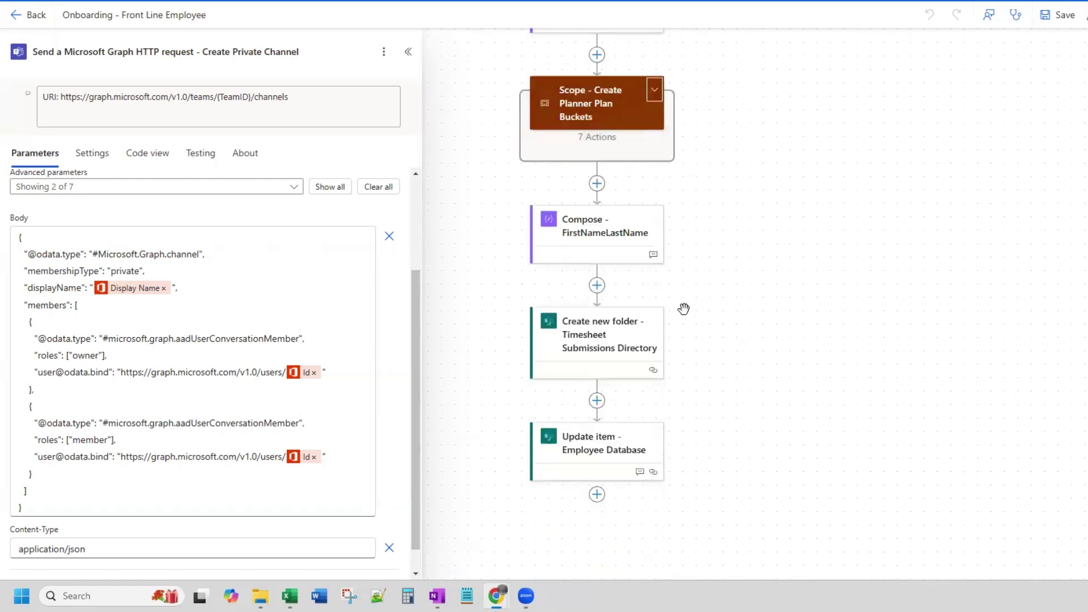
{"action": "left_click", "coordinate": [602, 335]}
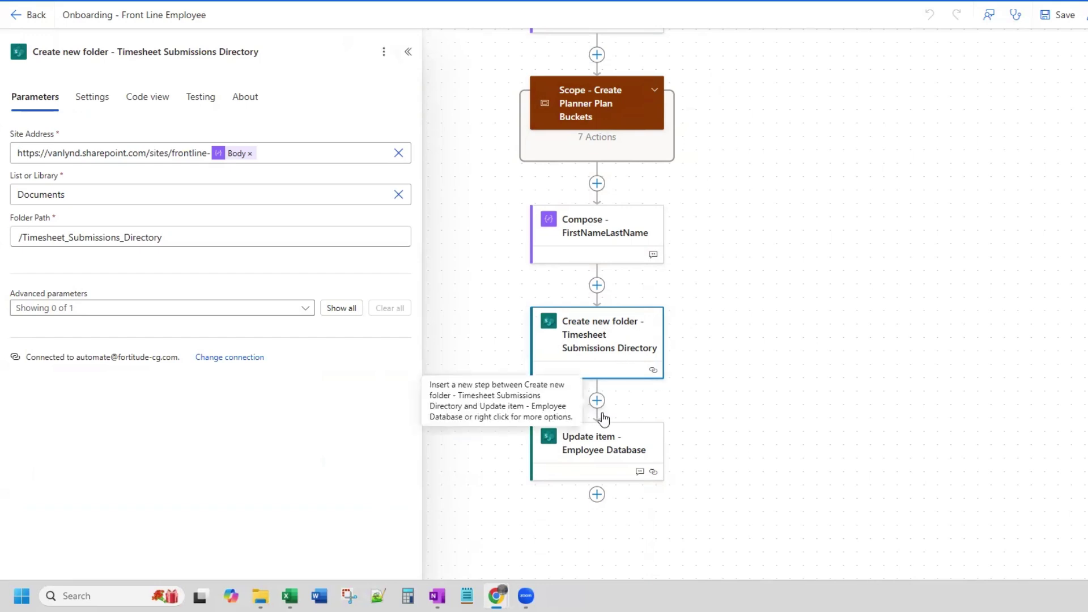
{"action": "left_click", "coordinate": [607, 447]}
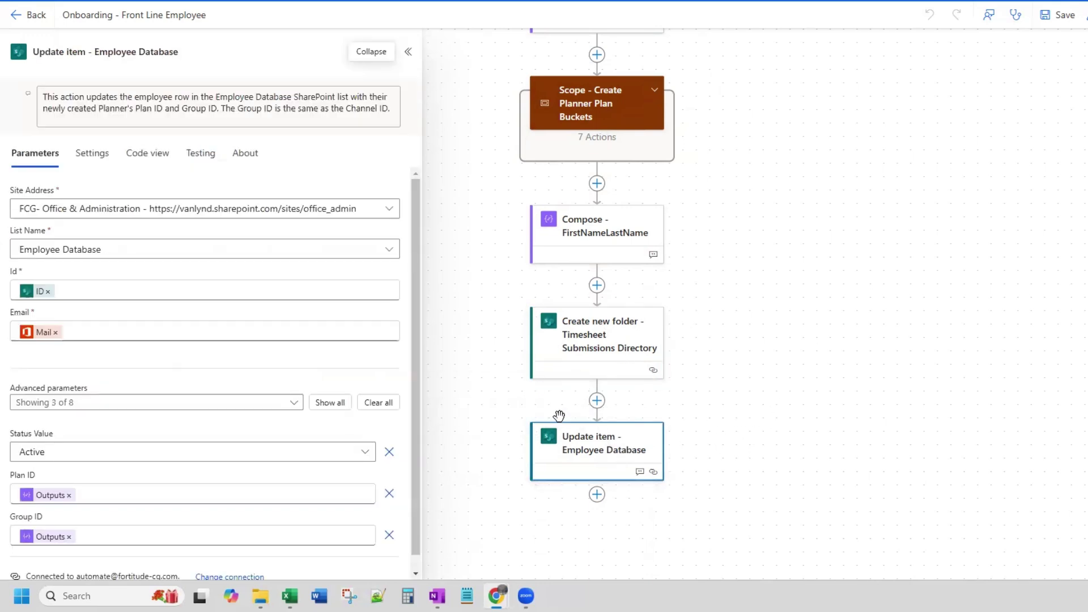
{"action": "left_click_drag", "start_coordinate": [414, 379], "coordinate": [413, 400]}
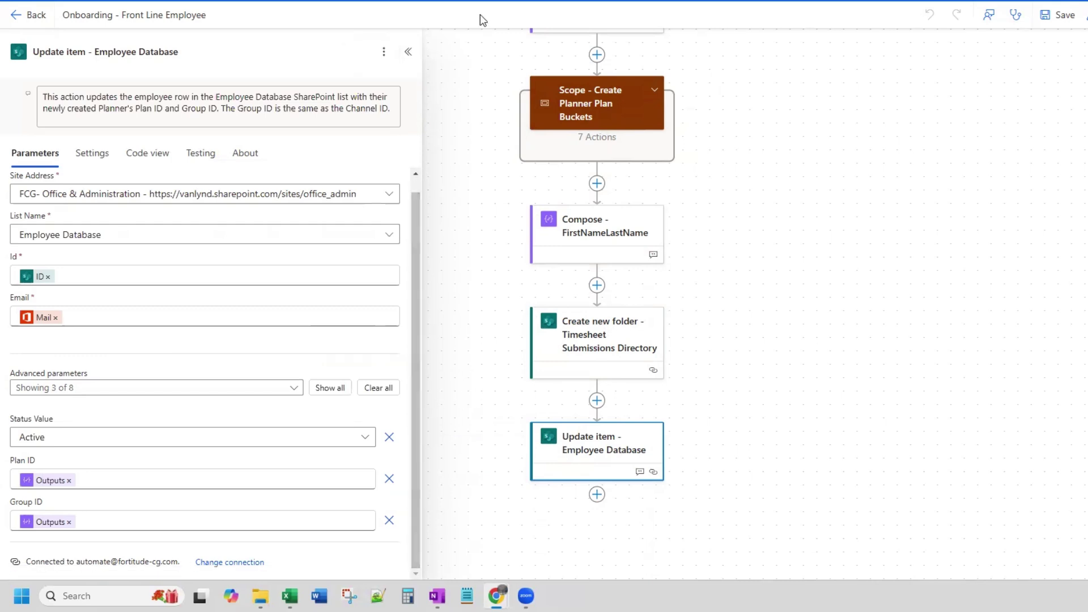
Step: Switch to the SharePoint Employee Database list to check its Status, Plan ID and Group ID columns, and return to the flow
{"action": "key", "text": "ctrl+Tab"}
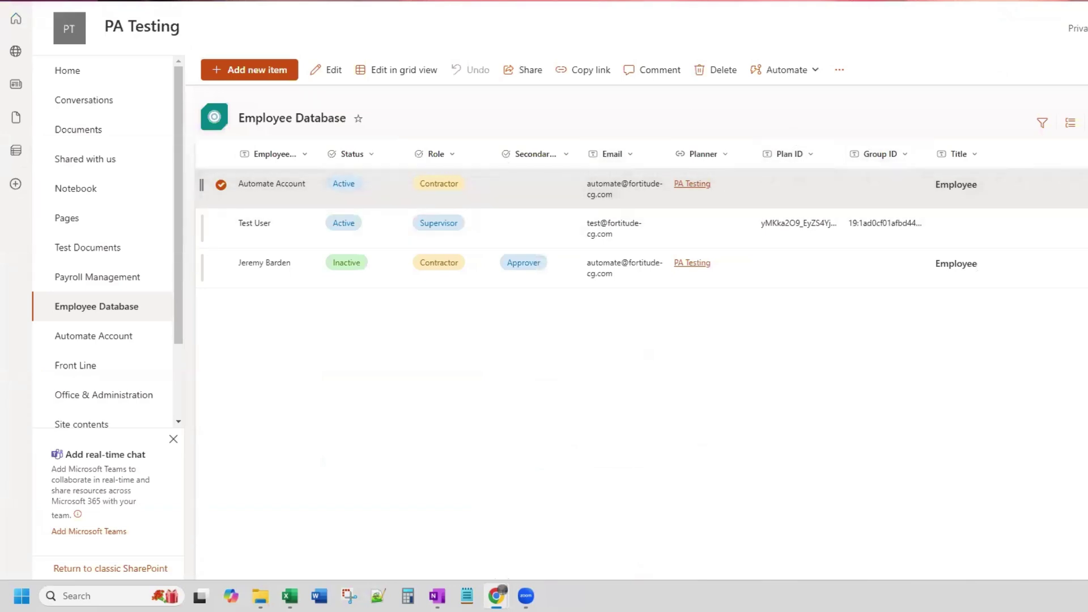
{"action": "key", "text": "ctrl+shift+Tab"}
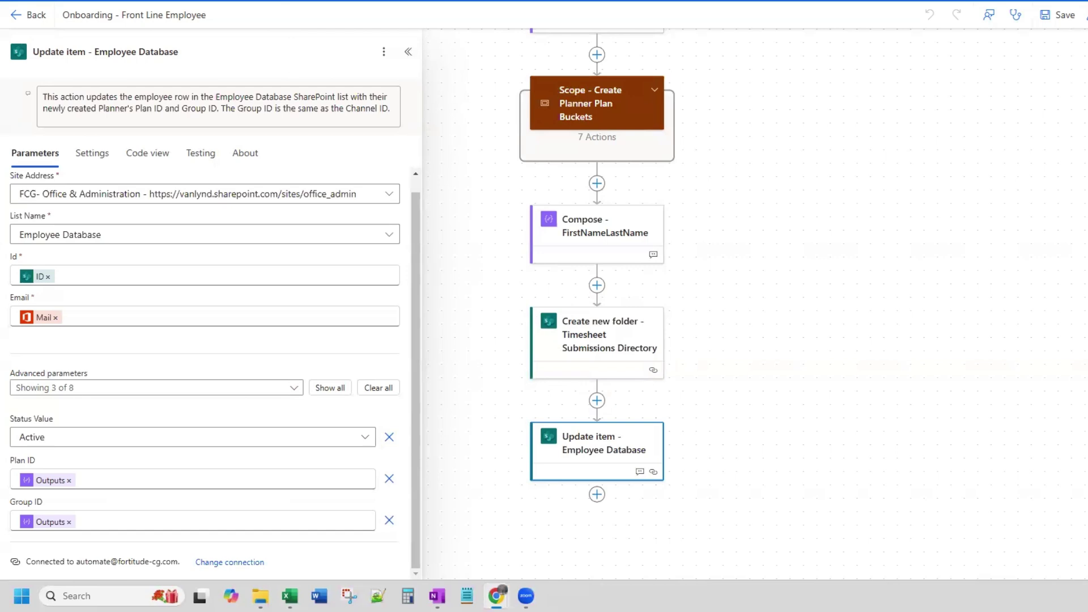
{"action": "left_click", "coordinate": [567, 0]}
Step: Review the flow's closing actions from the Create Planner Plan scope through to the Employee Database item update
{"action": "scroll", "coordinate": [669, 318], "scroll_direction": "up", "scroll_amount": 2}
{"action": "scroll", "coordinate": [655, 327], "scroll_direction": "up", "scroll_amount": 5}
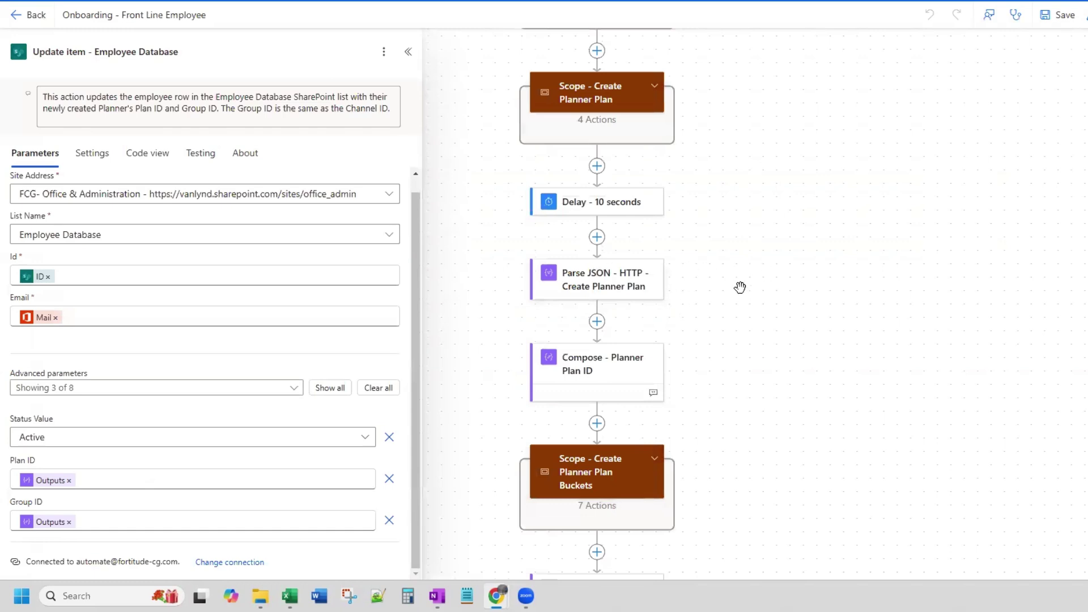
{"action": "scroll", "coordinate": [709, 286], "scroll_direction": "down", "scroll_amount": 1}
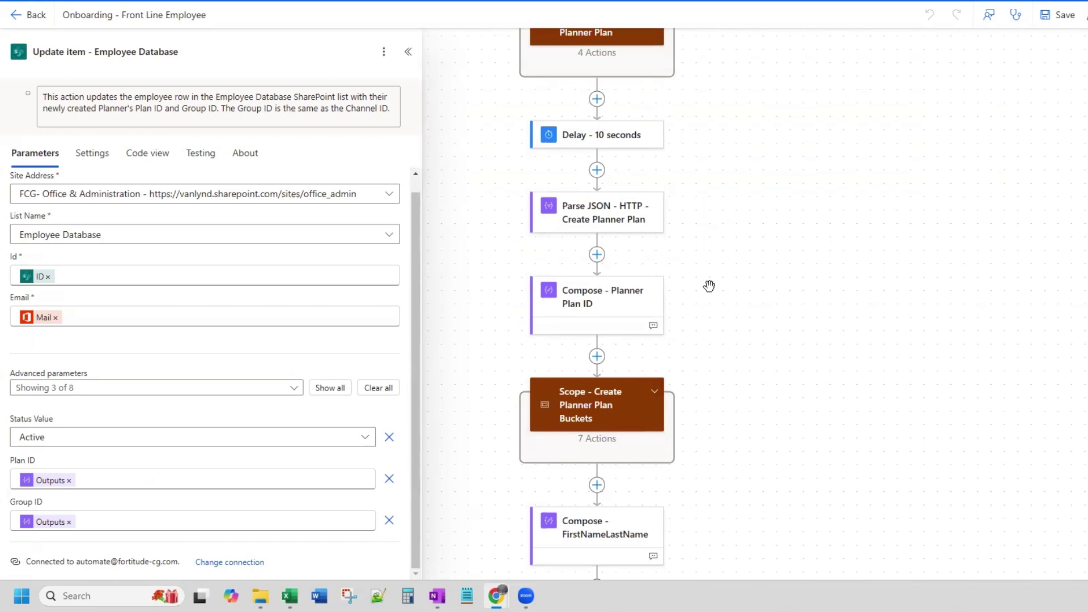
{"action": "scroll", "coordinate": [709, 286], "scroll_direction": "down", "scroll_amount": 2}
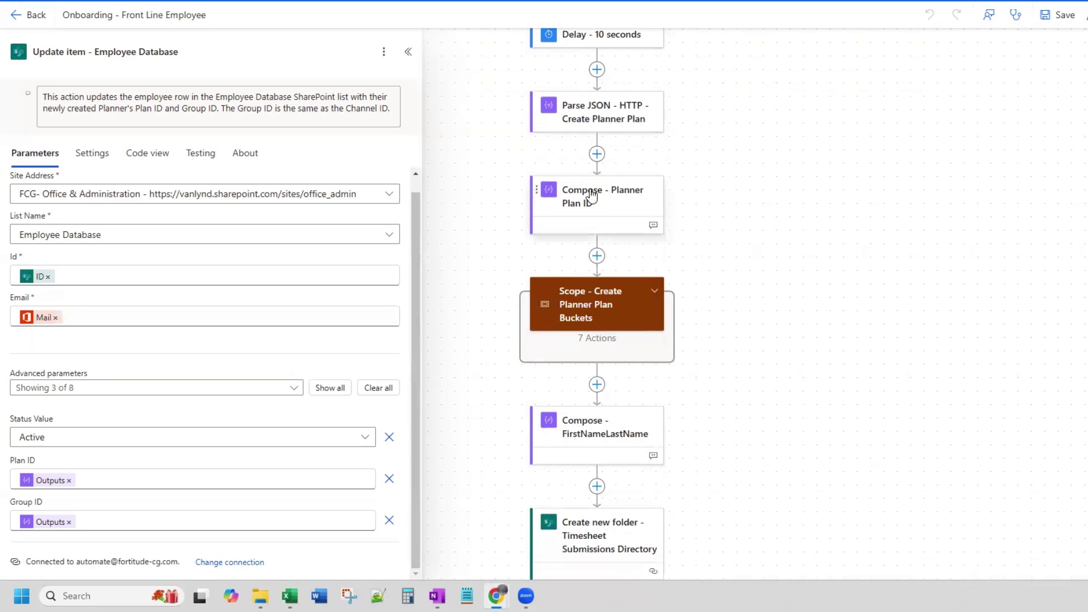
{"action": "scroll", "coordinate": [700, 222], "scroll_direction": "down", "scroll_amount": 2}
{"action": "scroll", "coordinate": [712, 204], "scroll_direction": "down", "scroll_amount": 2}
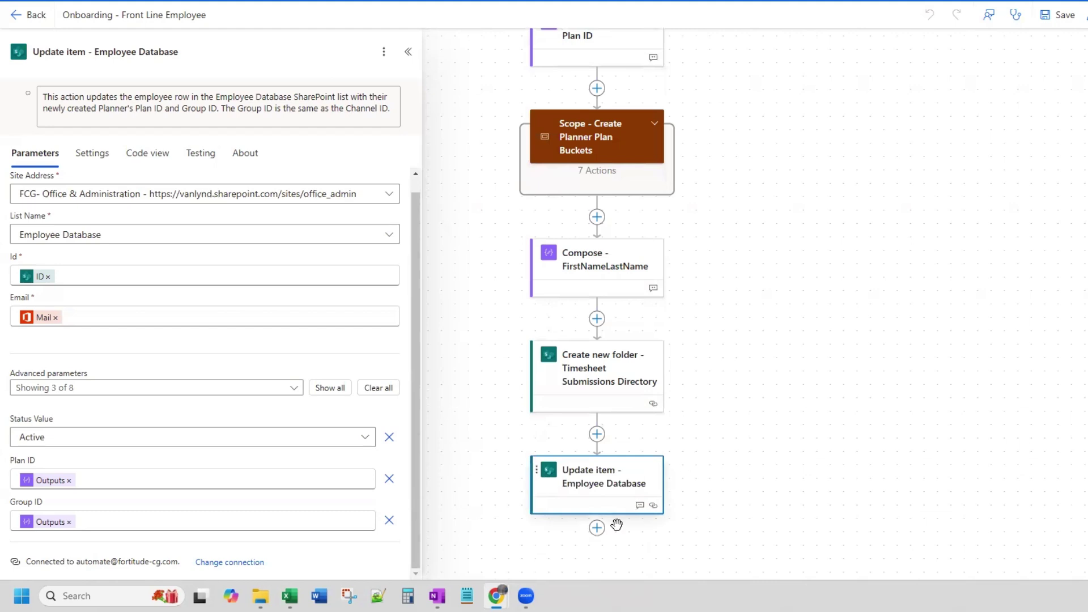
{"action": "scroll", "coordinate": [637, 365], "scroll_direction": "up", "scroll_amount": 3}
{"action": "scroll", "coordinate": [641, 430], "scroll_direction": "down", "scroll_amount": 2}
{"action": "scroll", "coordinate": [641, 429], "scroll_direction": "down", "scroll_amount": 3}
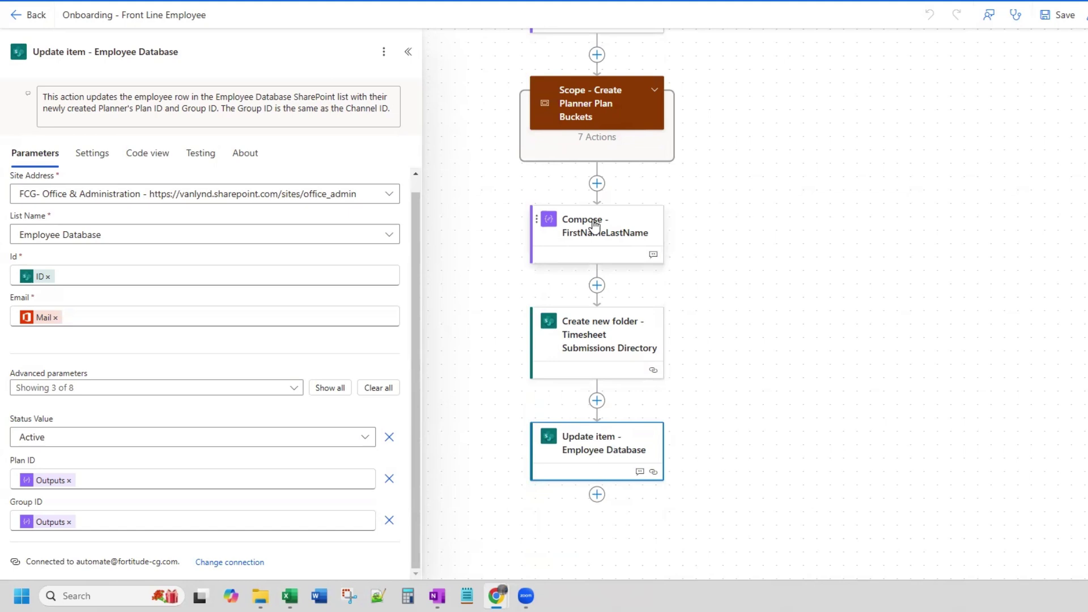
Step: Examine the FirstNameLastName compose input and the new folder action's site address, and go back to the flow's Employee Database trigger
{"action": "left_click", "coordinate": [615, 235]}
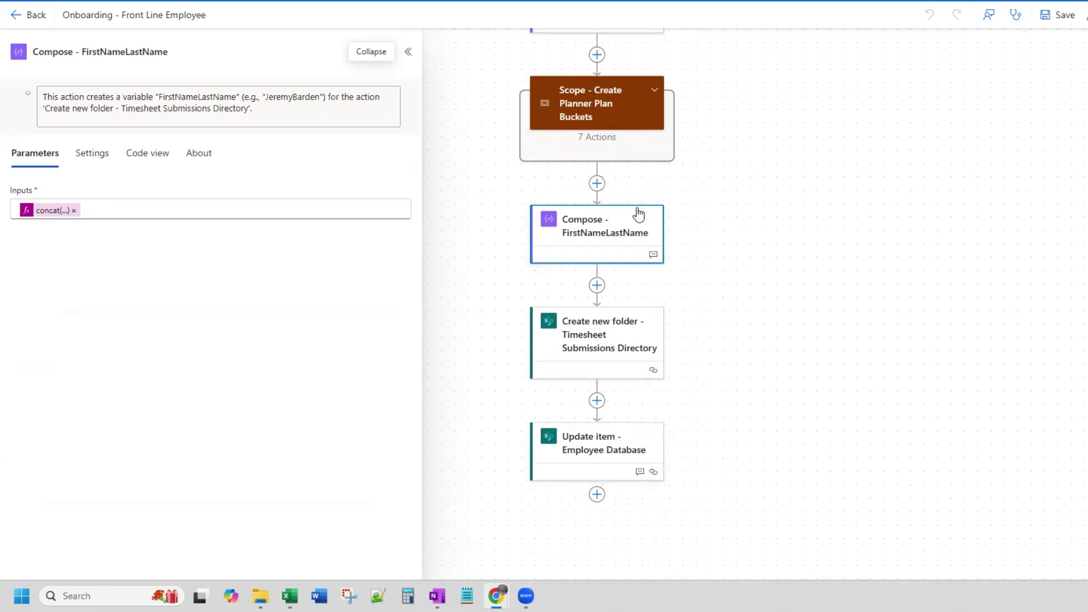
{"action": "left_click", "coordinate": [617, 321]}
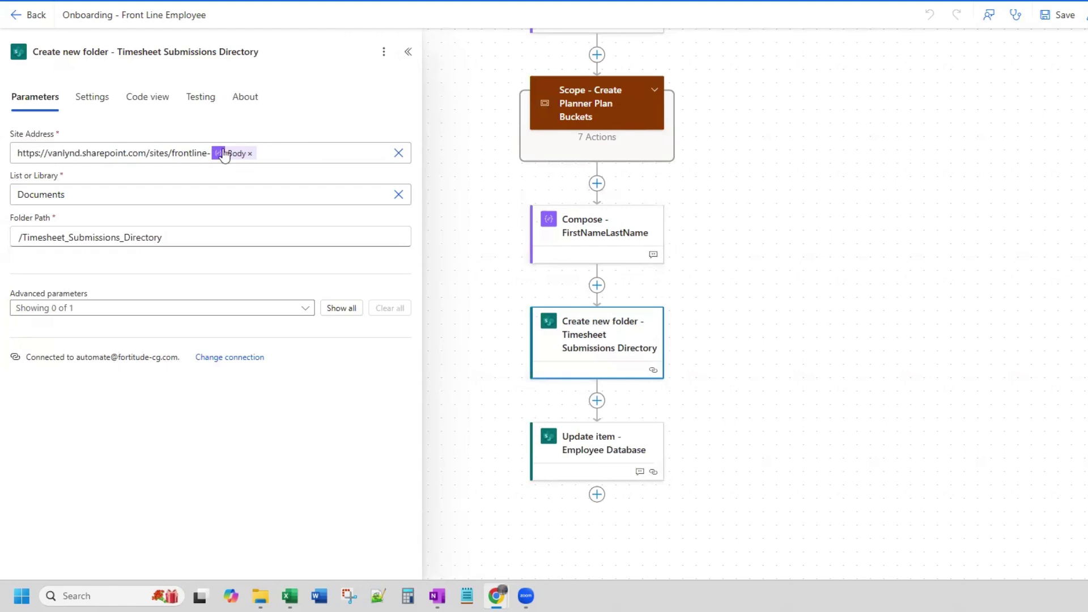
{"action": "mouse_move", "coordinate": [237, 159]}
{"action": "scroll", "coordinate": [663, 306], "scroll_direction": "up", "scroll_amount": 8}
{"action": "scroll", "coordinate": [677, 309], "scroll_direction": "up", "scroll_amount": 16}
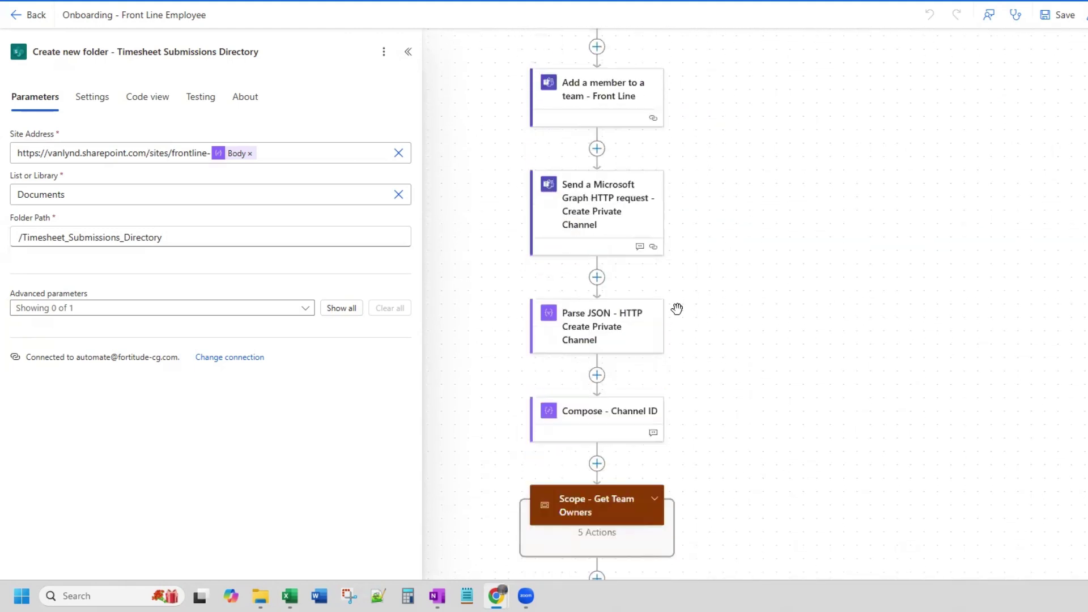
{"action": "scroll", "coordinate": [677, 309], "scroll_direction": "up", "scroll_amount": 3}
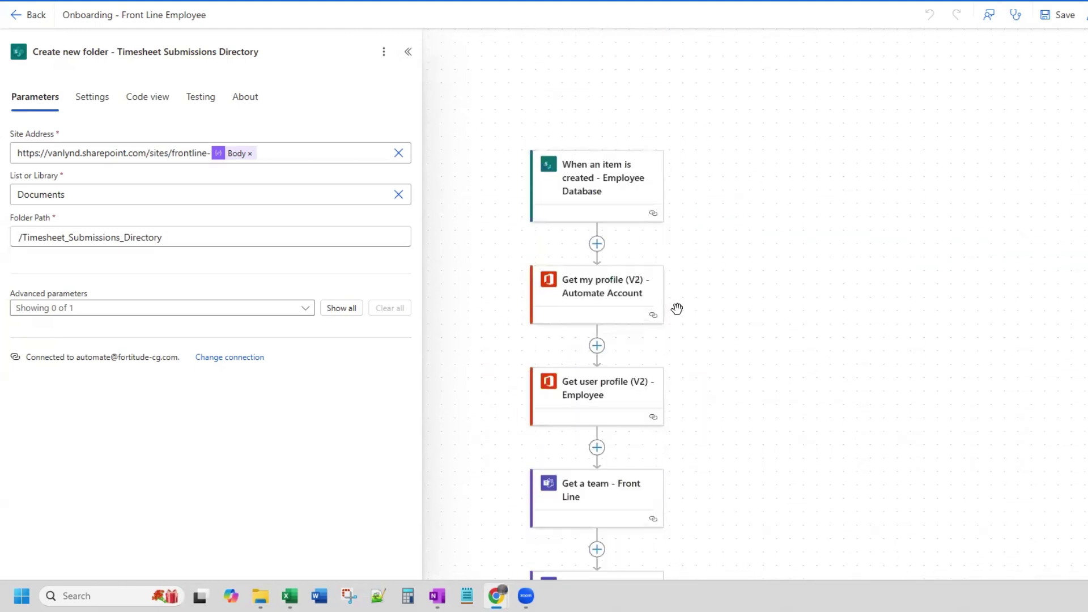